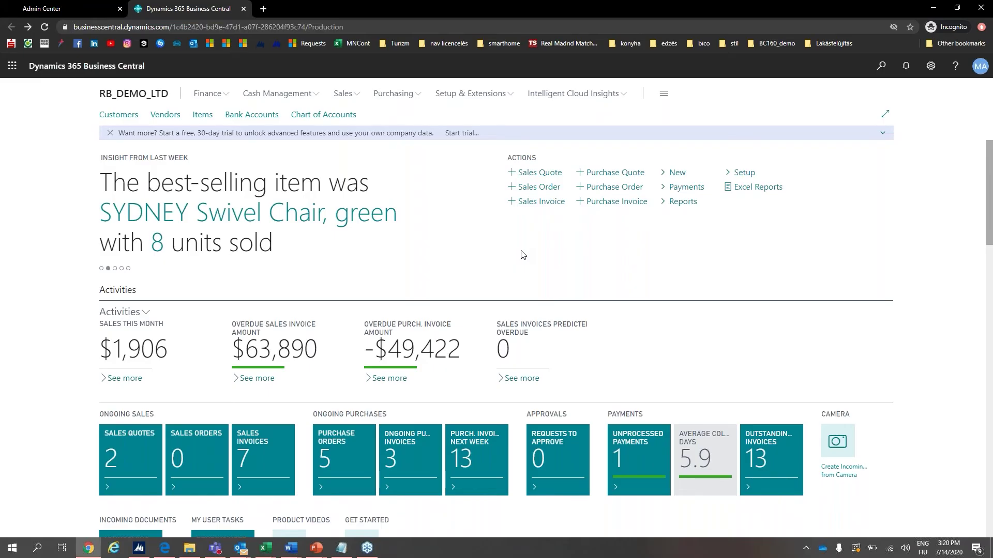
# Find and open the Main - Recurring Billing Scheduler page
pyautogui.hotkey('alt', 'q')
pyautogui.write('main')
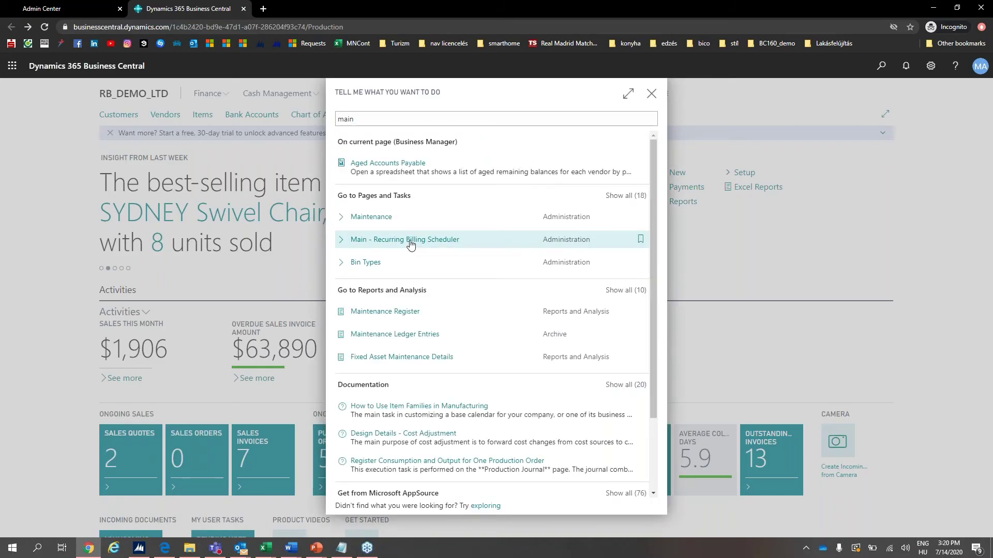
pyautogui.click(411, 245)
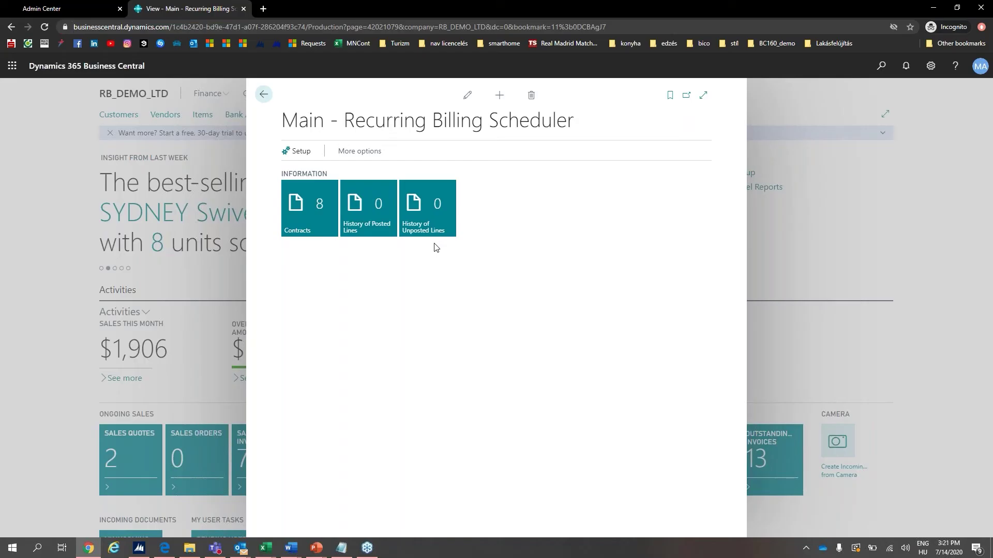
# Open the item card of RB_02 MobileNAV from the item list, review its Recurring Billing settings and close it
pyautogui.hotkey('alt', 'q')
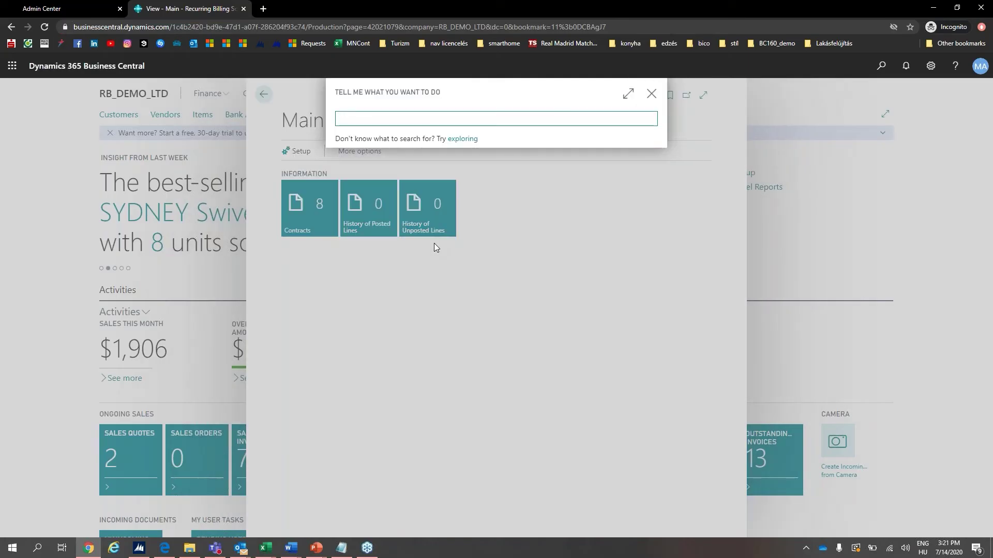
pyautogui.write('items')
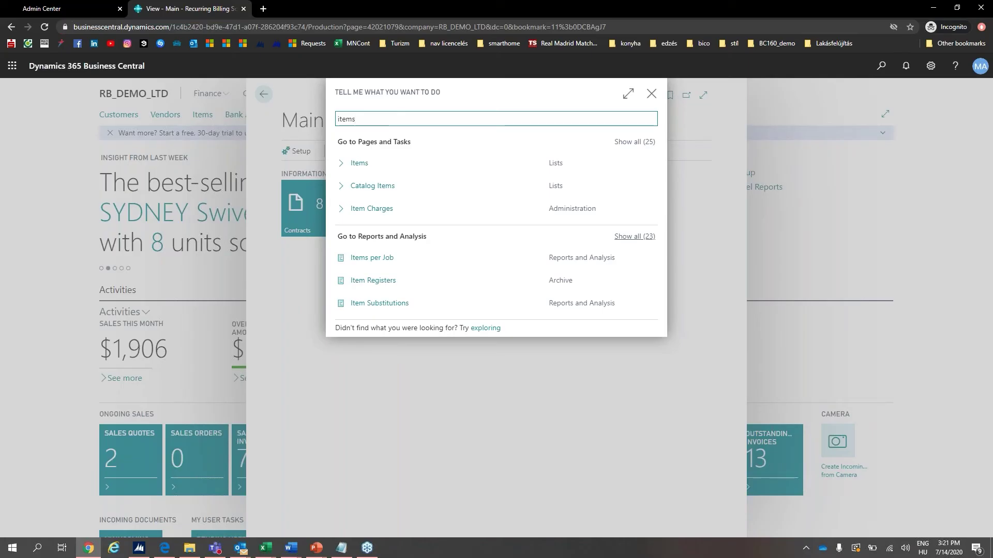
pyautogui.click(354, 163)
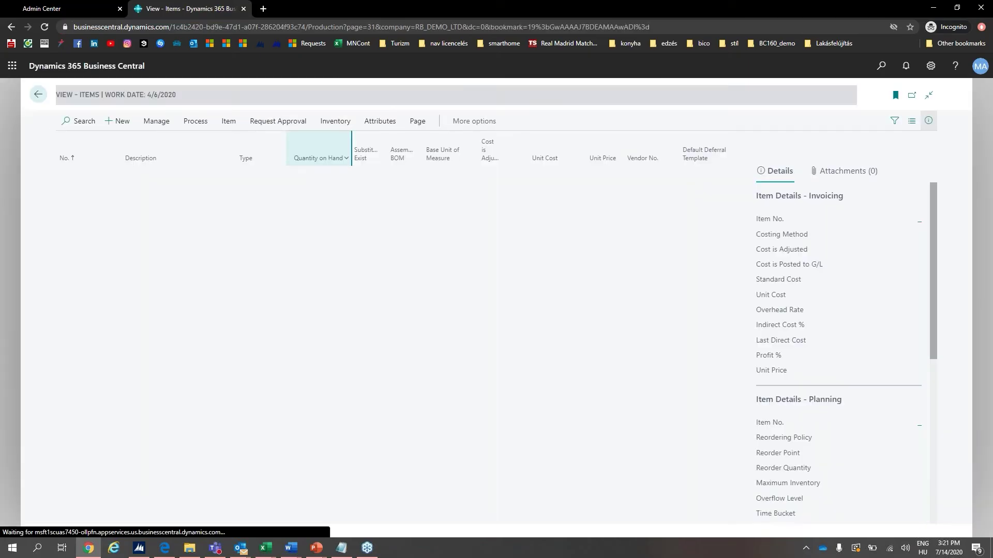
pyautogui.scroll(-3, 85, 512)
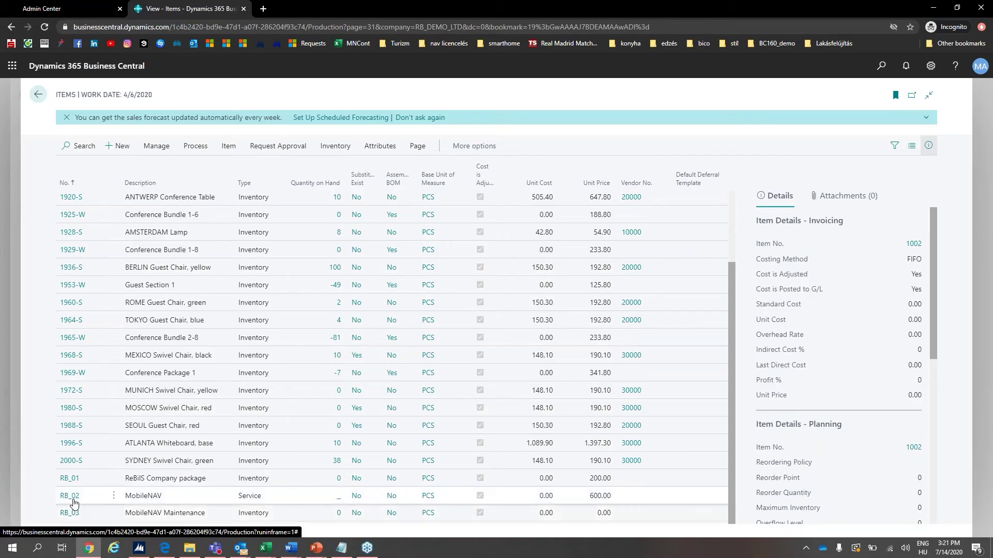
pyautogui.click(73, 496)
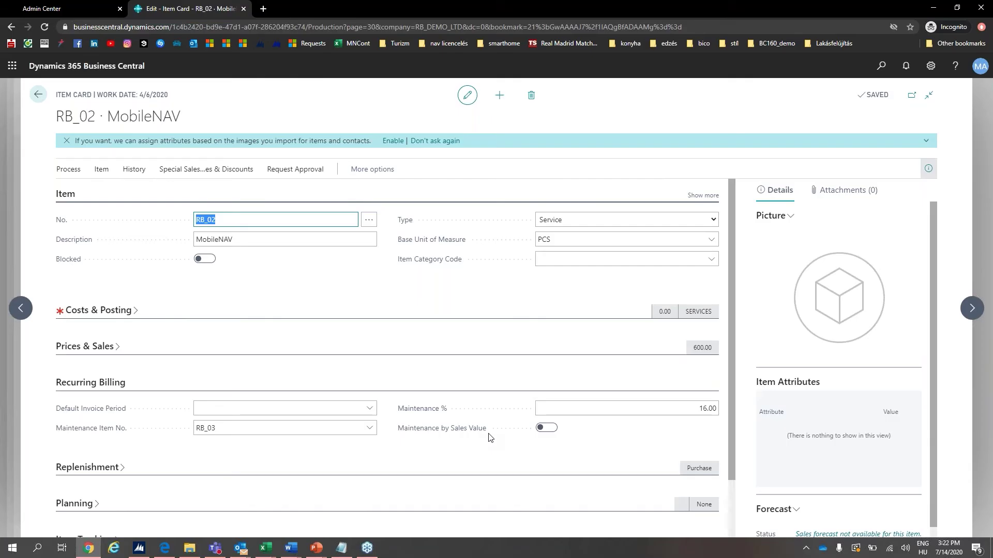
pyautogui.press('Escape')
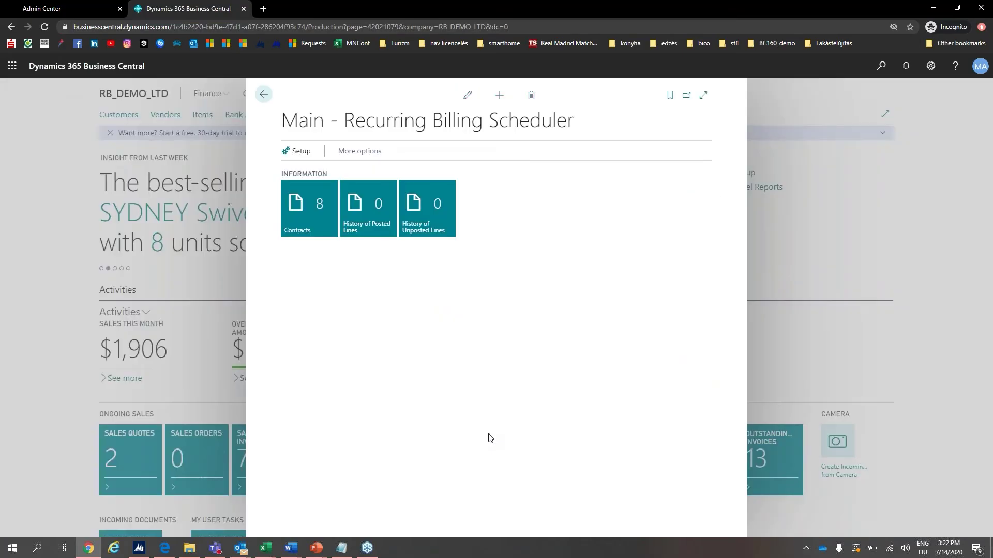
# Open the customer card of Adatum Corporation and view its list of recurring billing end users
pyautogui.hotkey('alt', 'q')
pyautogui.write('cust')
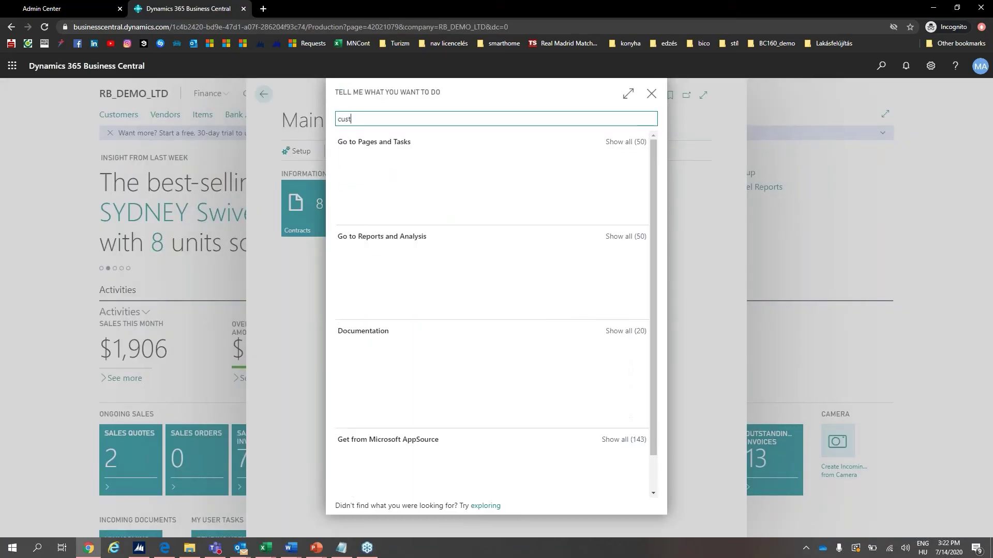
pyautogui.click(355, 167)
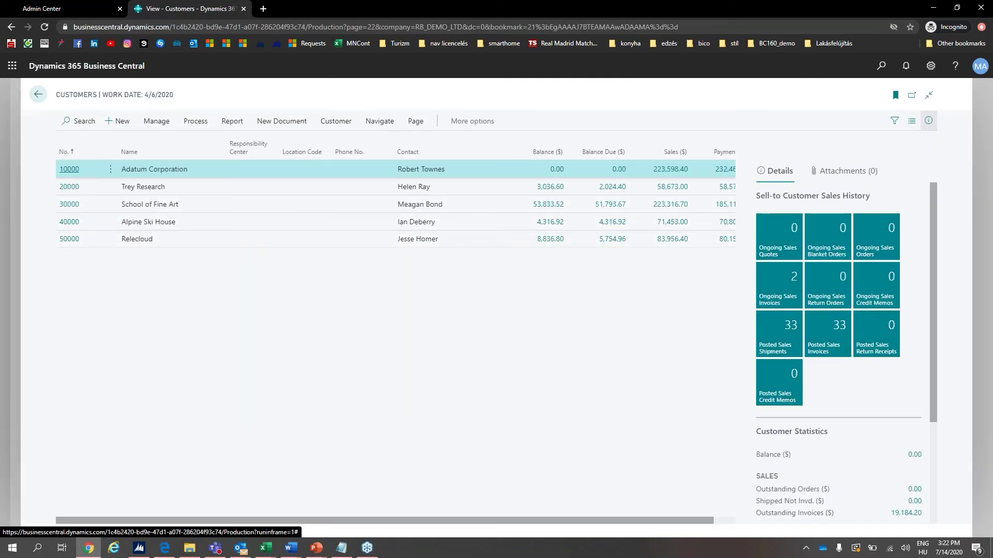
pyautogui.press('Return')
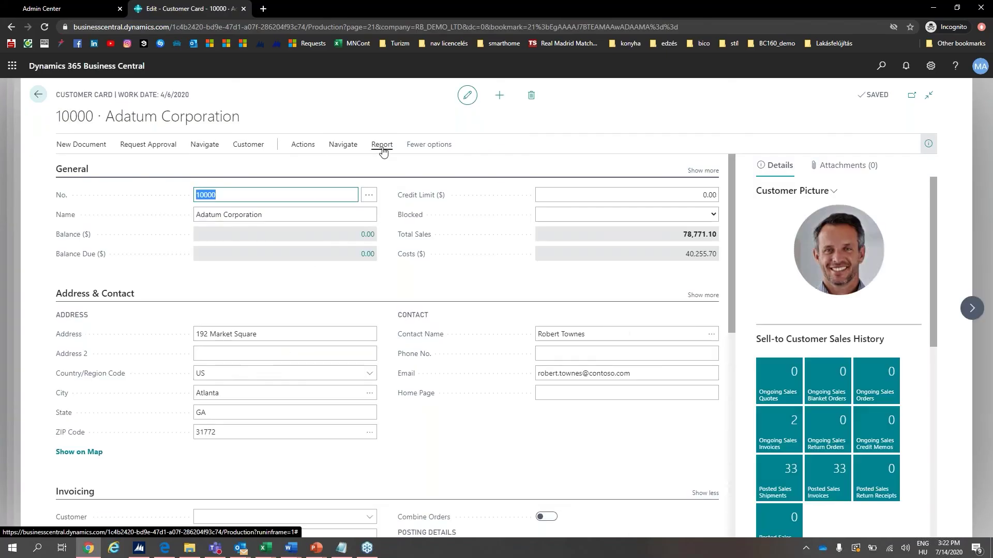
pyautogui.click(343, 145)
pyautogui.click(101, 167)
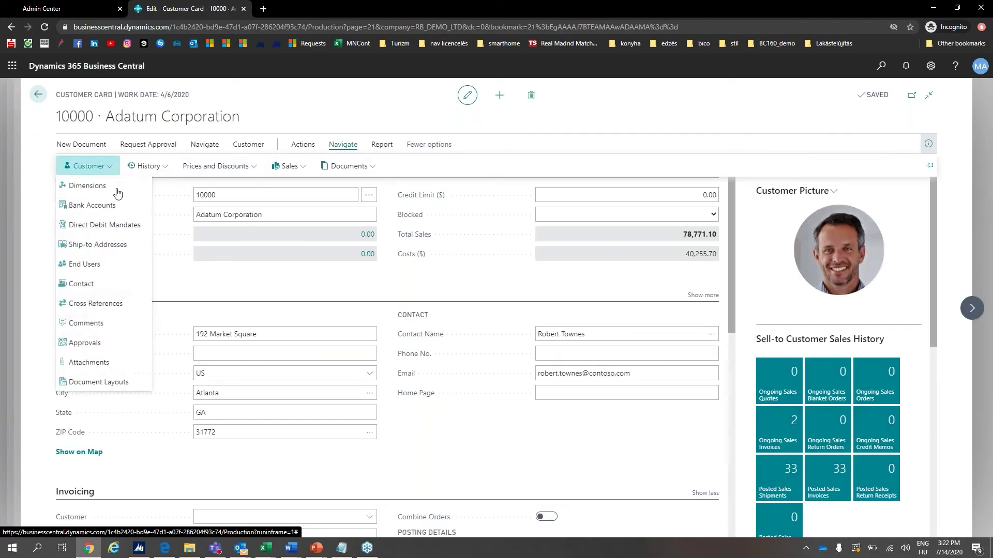
pyautogui.click(123, 266)
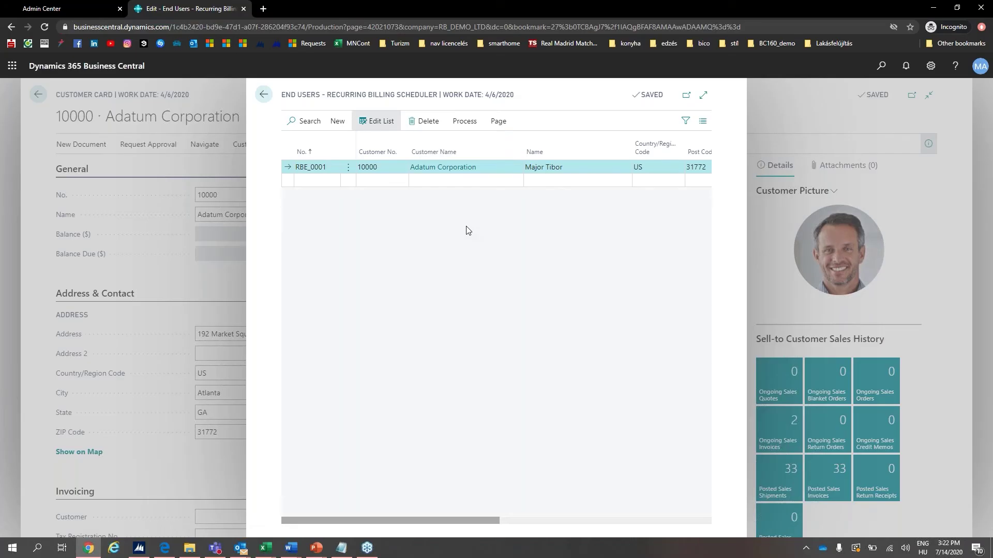
pyautogui.press('Escape')
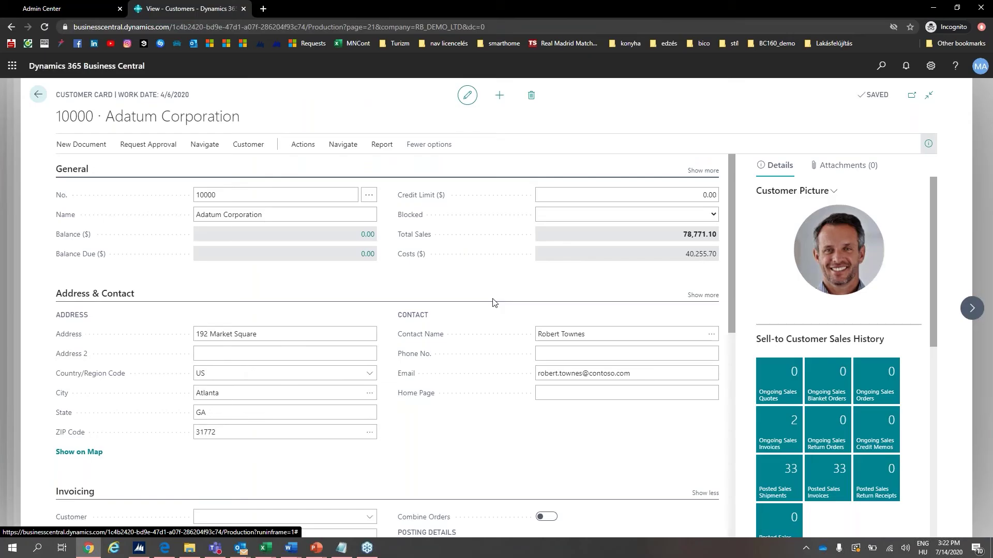
# Examine the customer's invoicing settings, including Combine Orders, and return to the Recurring Billing Scheduler main page
pyautogui.scroll(-1, 493, 303)
pyautogui.scroll(-1, 493, 303)
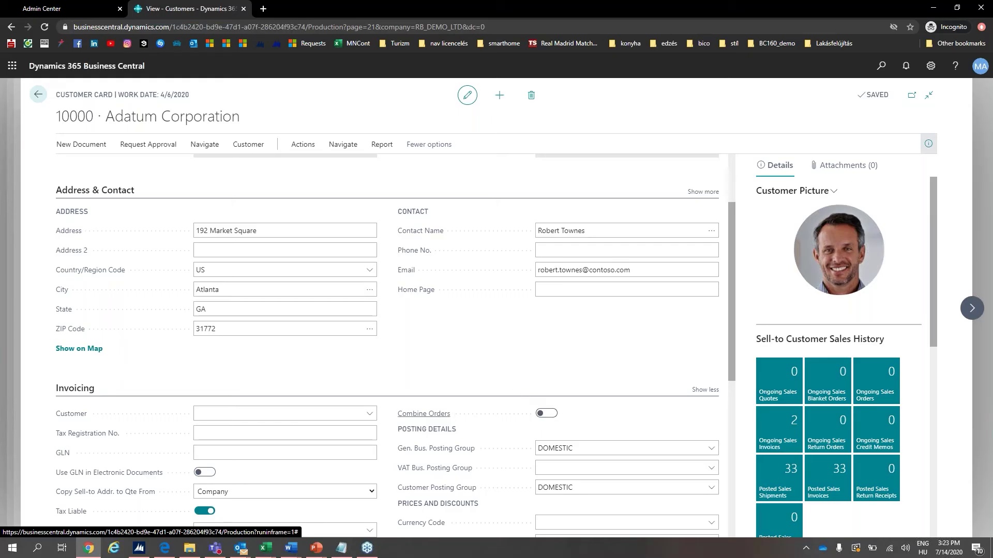
pyautogui.moveTo(424, 414)
pyautogui.scroll(-1, 498, 360)
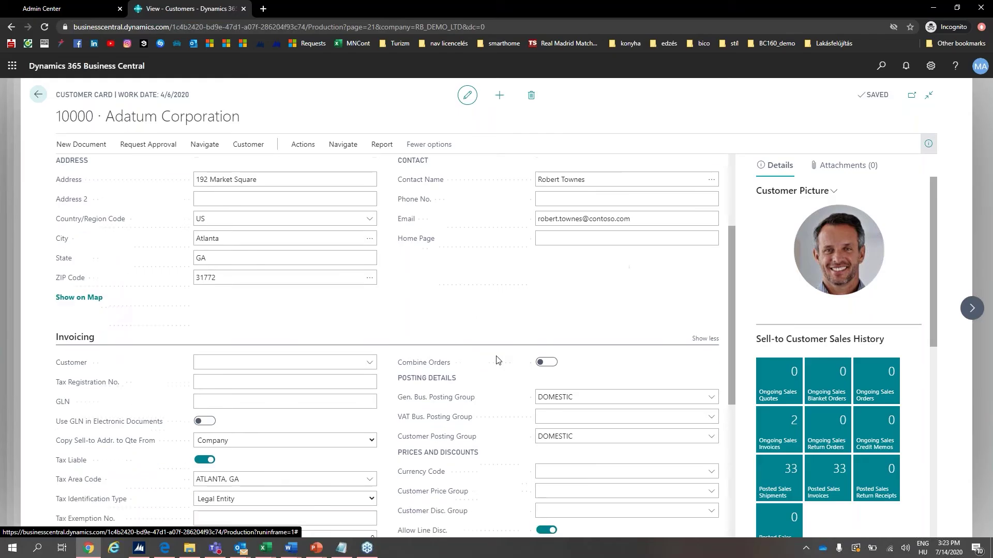
pyautogui.scroll(1, 498, 360)
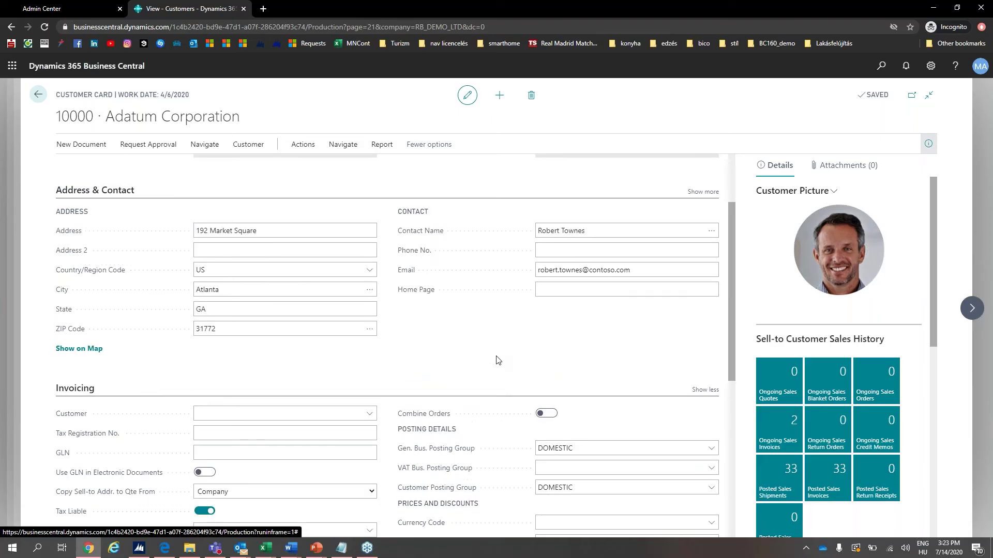
pyautogui.scroll(-1, 498, 360)
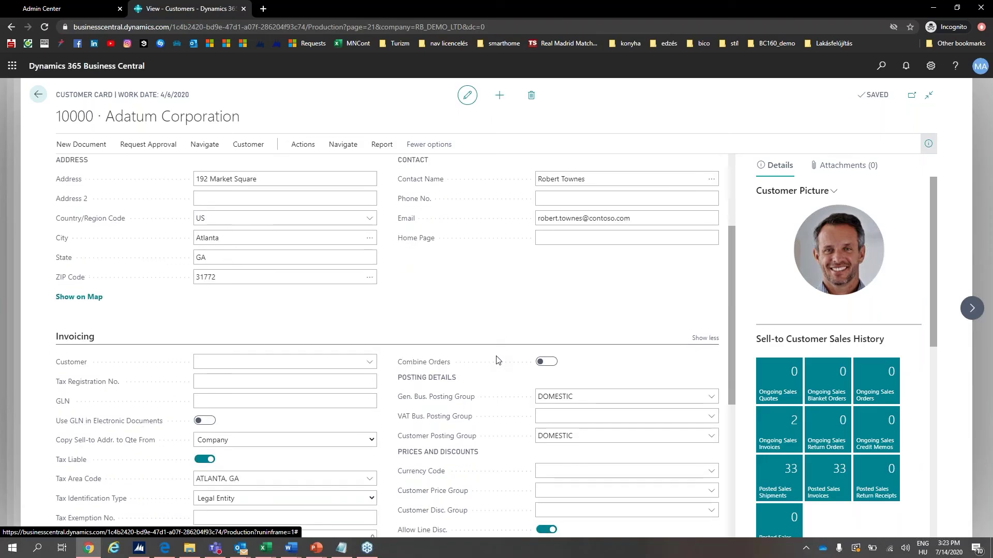
pyautogui.scroll(1, 496, 360)
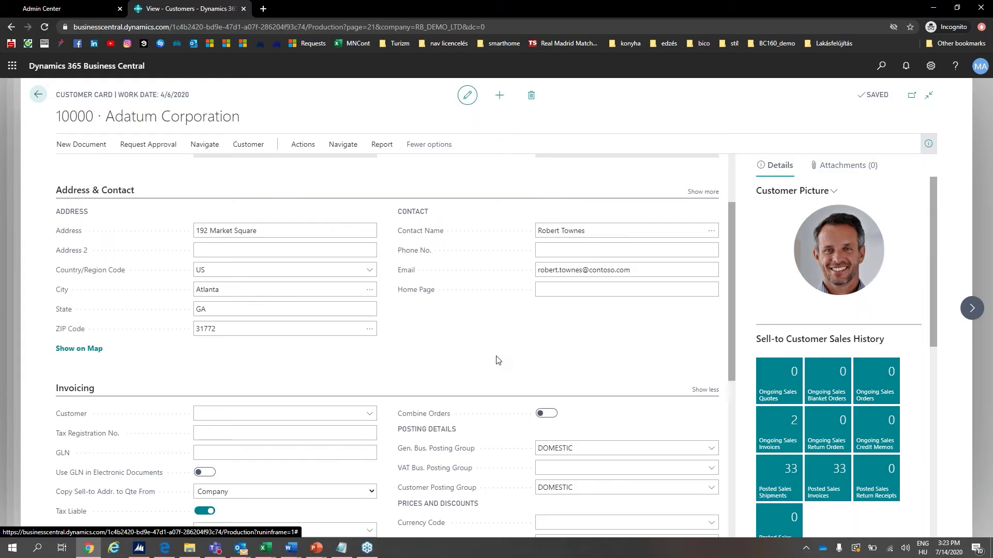
pyautogui.press('Escape')
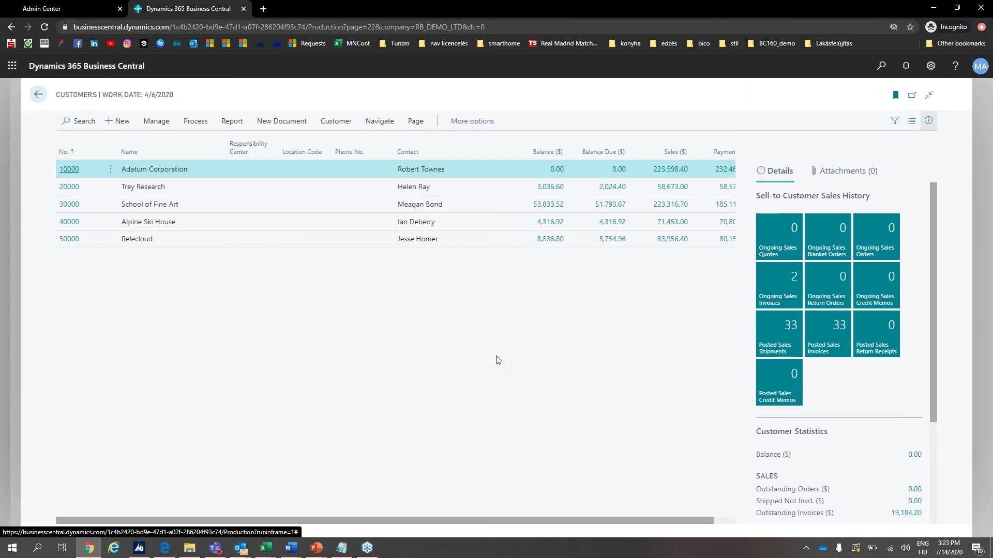
pyautogui.press('Escape')
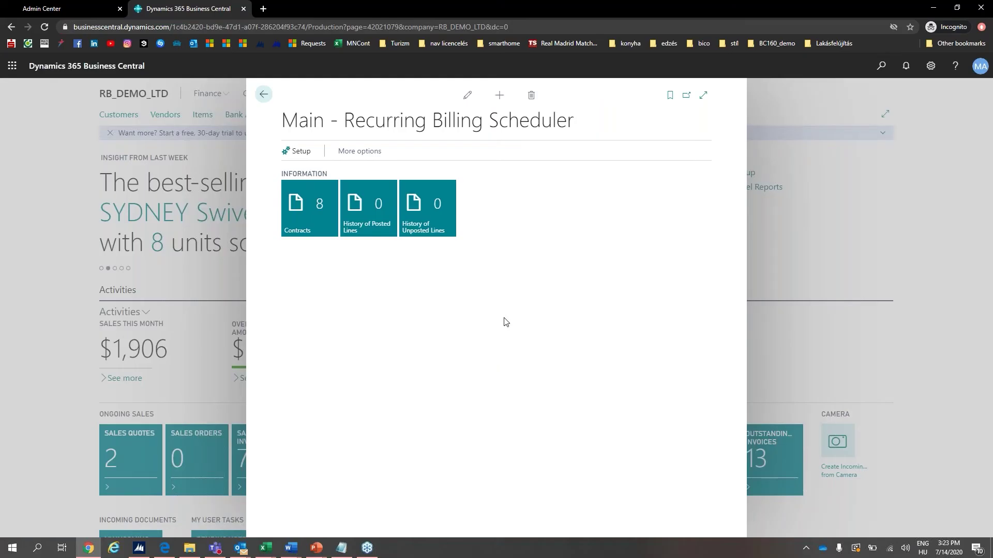
# Create a new recurring billing contract for the customer School of Fine Art
pyautogui.click(298, 214)
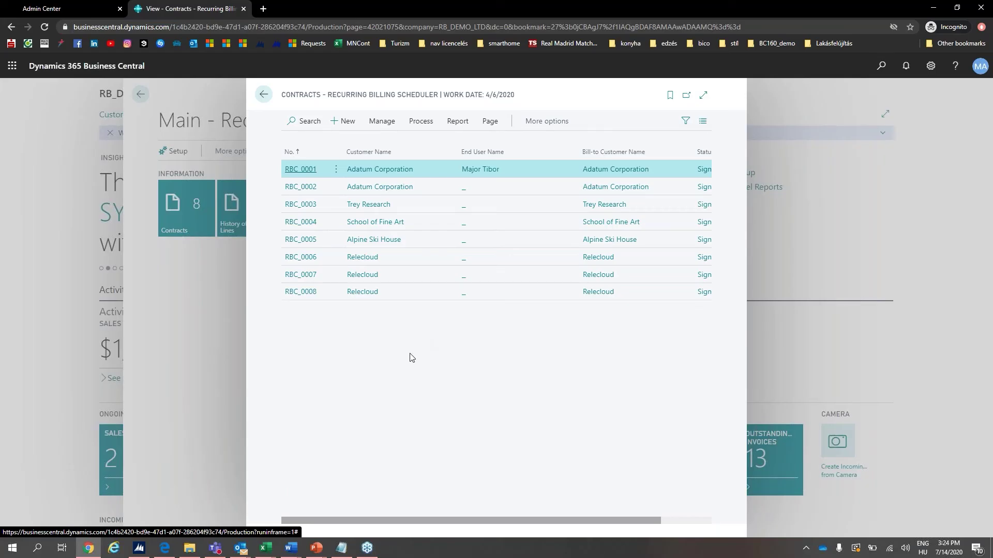
pyautogui.click(343, 125)
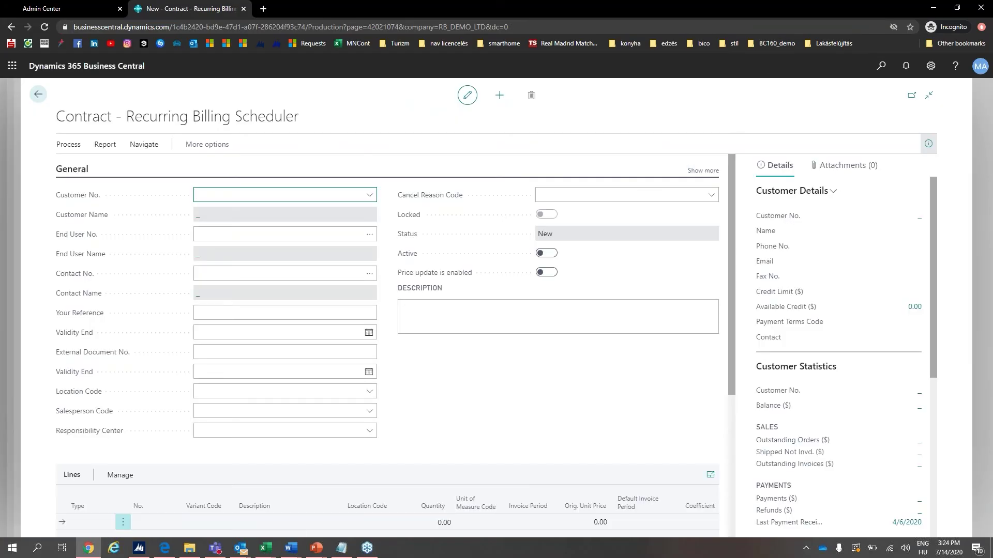
pyautogui.click(370, 196)
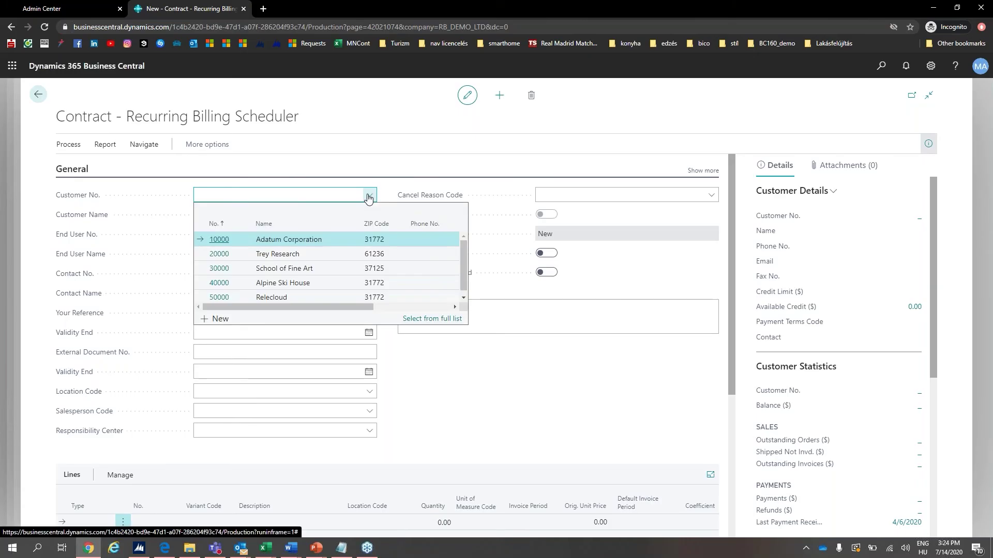
pyautogui.click(309, 265)
pyautogui.click(322, 314)
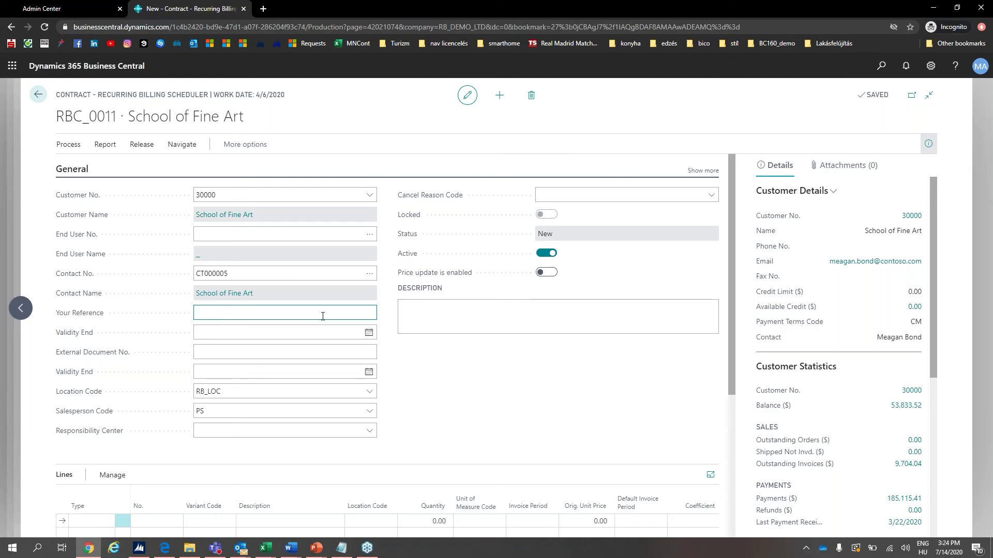
# Add a contract line of type Item for RB_02 MobileNAV
pyautogui.scroll(-3, 322, 316)
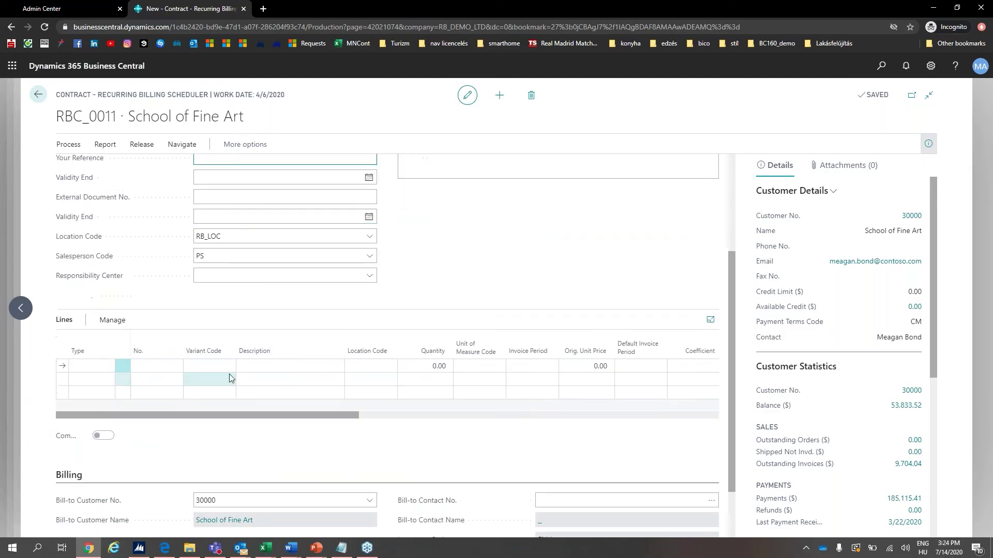
pyautogui.click(105, 368)
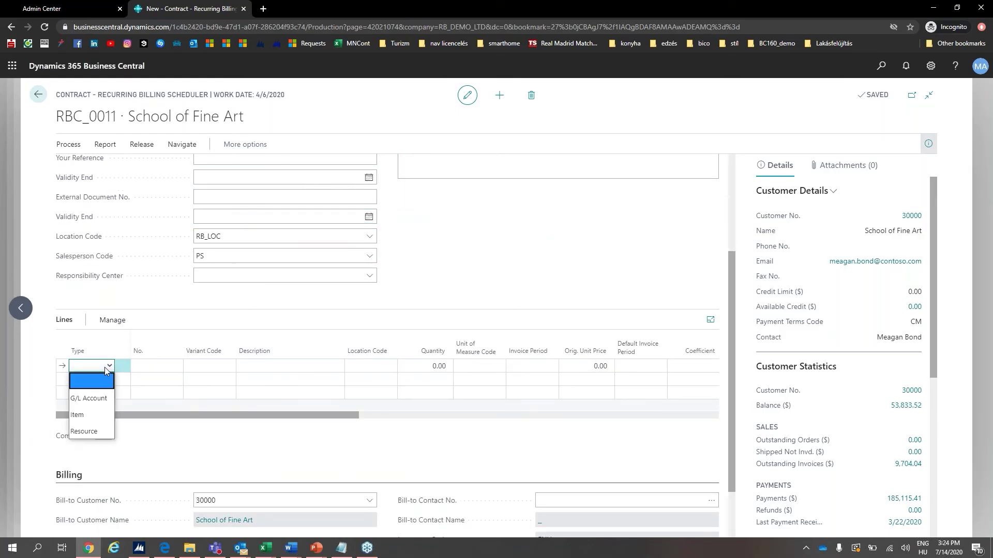
pyautogui.press('Down')
pyautogui.press('Down')
pyautogui.press('Return')
pyautogui.click(148, 368)
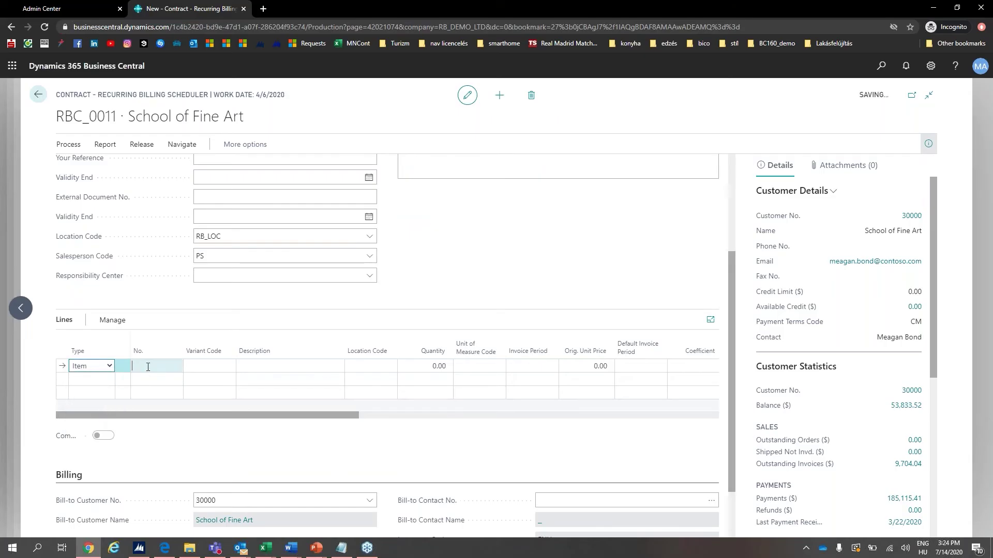
pyautogui.click(172, 368)
pyautogui.write('rb')
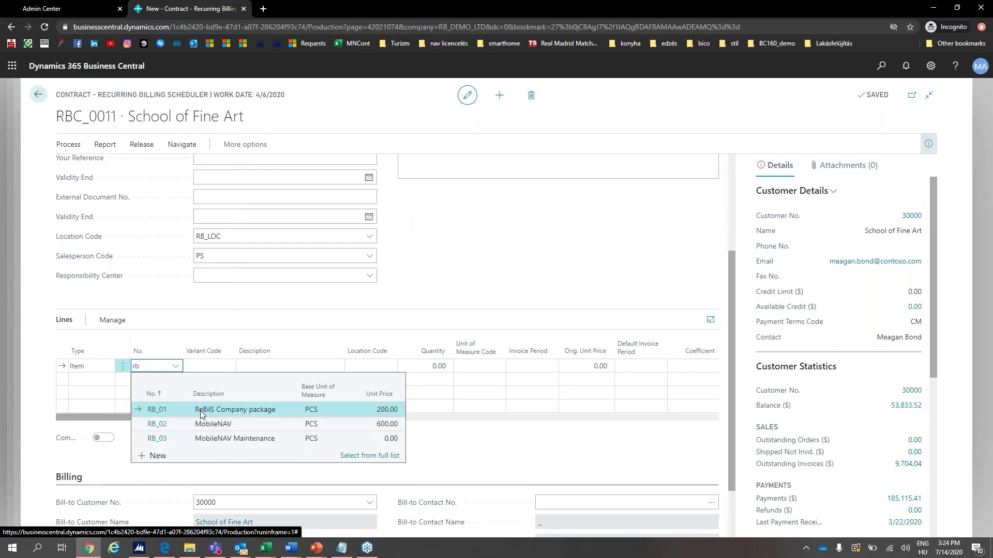
pyautogui.click(211, 422)
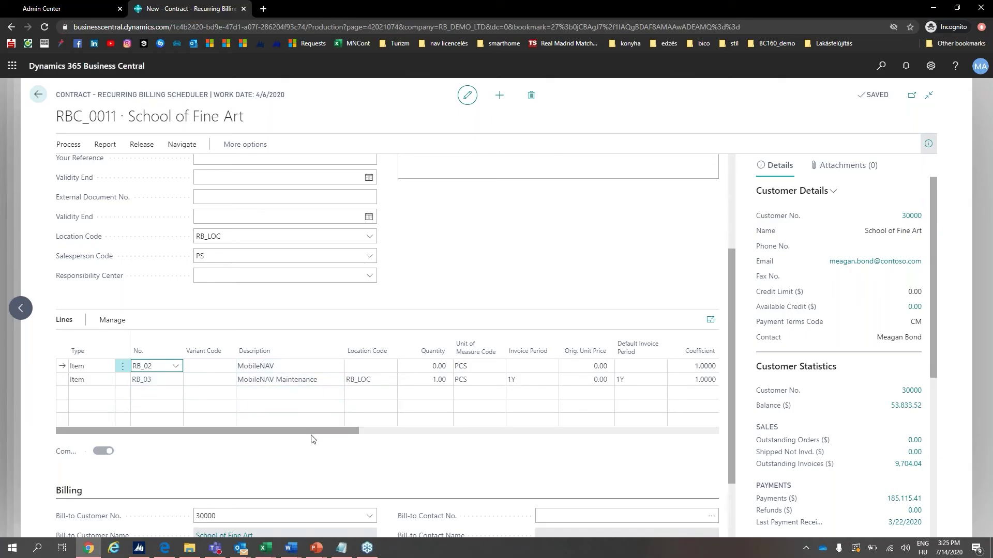
# Set the quantity of the MobileNAV contract line to 5
pyautogui.click(413, 366)
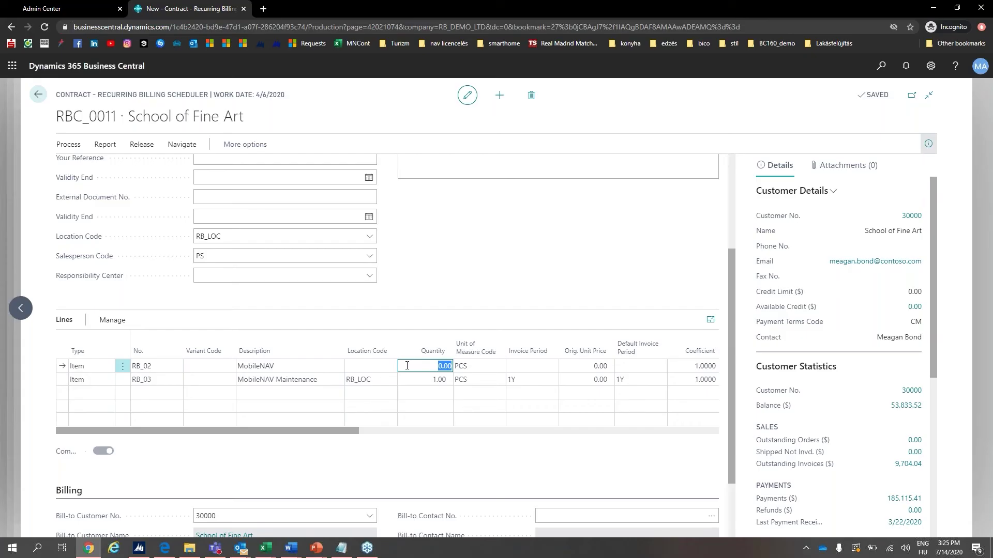
pyautogui.write('5')
pyautogui.press('Tab')
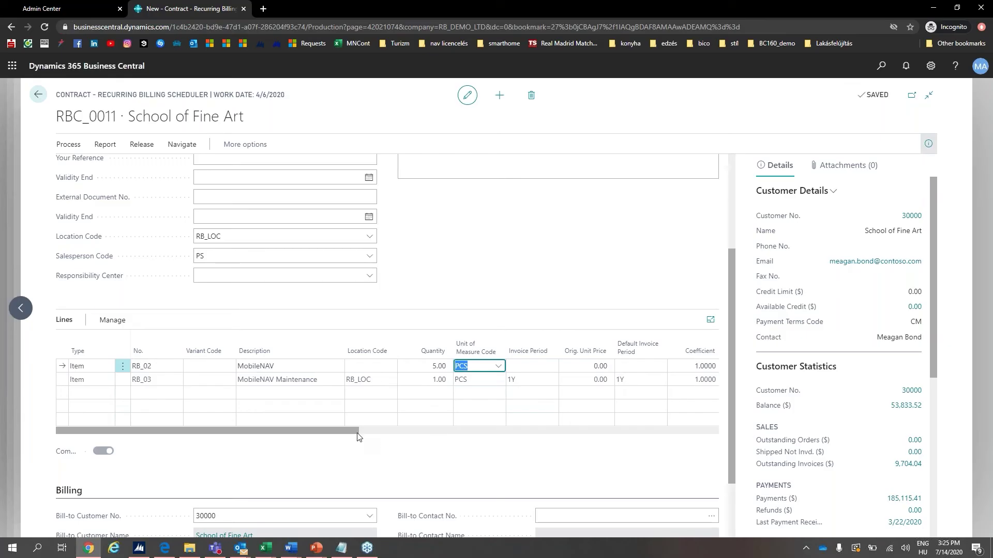
# Set the Next Invoice Date of the MobileNAV line to 4/1/2020
pyautogui.moveTo(355, 430); pyautogui.dragTo(606, 419)
pyautogui.click(526, 369)
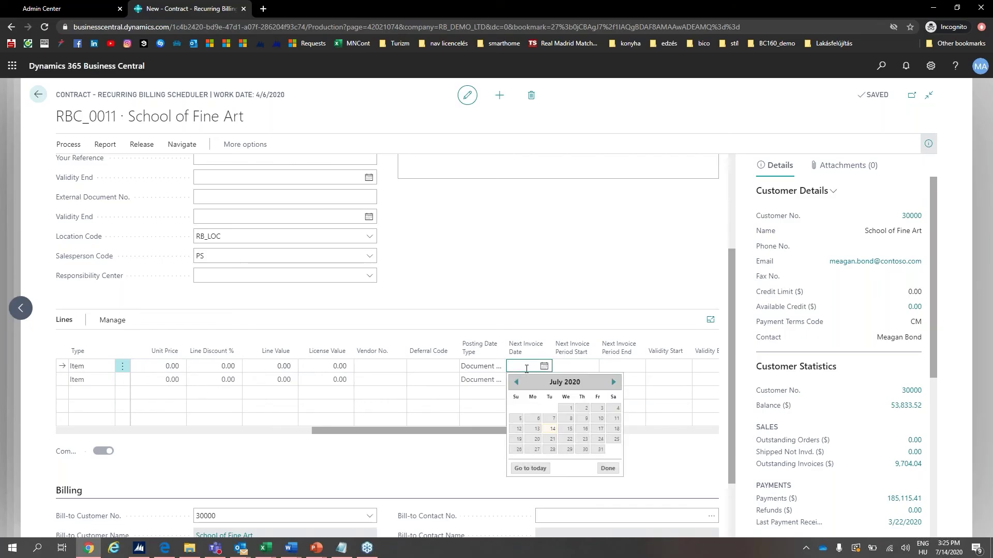
pyautogui.write('040')
pyautogui.write('1')
pyautogui.press('Tab')
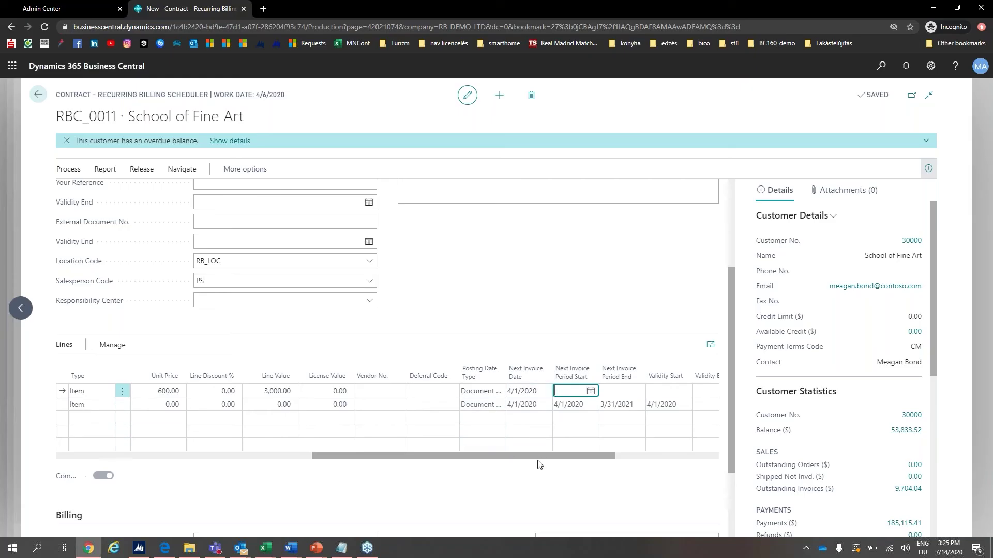
# Set the License Value of the MobileNAV contract line to 3000
pyautogui.click(328, 393)
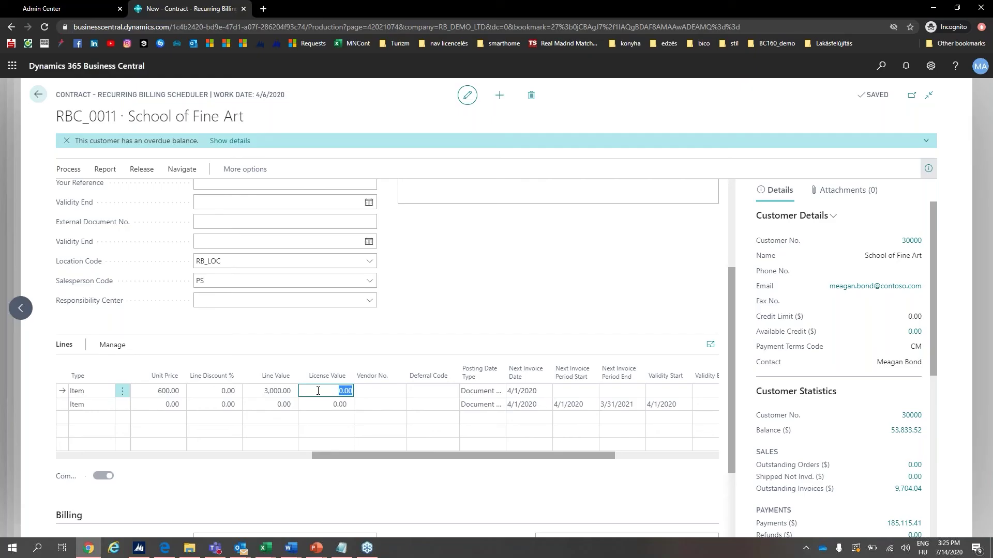
pyautogui.write('3000')
pyautogui.press('Tab')
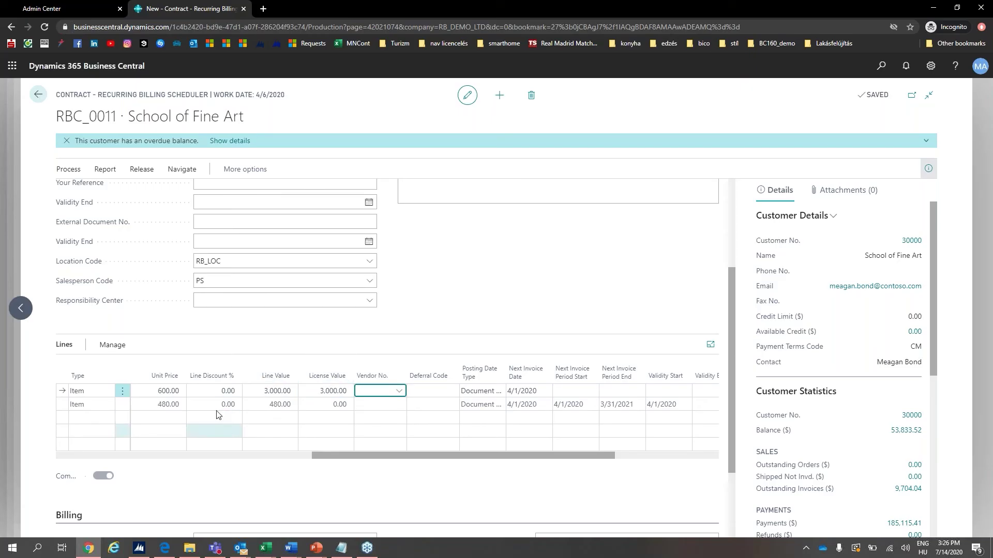
pyautogui.moveTo(320, 459); pyautogui.dragTo(286, 459)
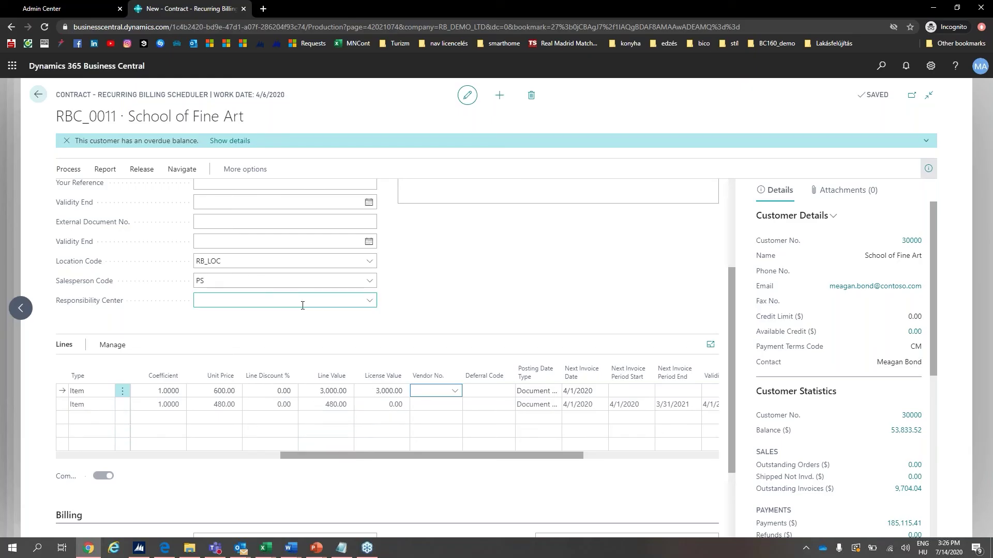
# Sign the School of Fine Art contract and review its locked-in lines
pyautogui.scroll(3, 163, 248)
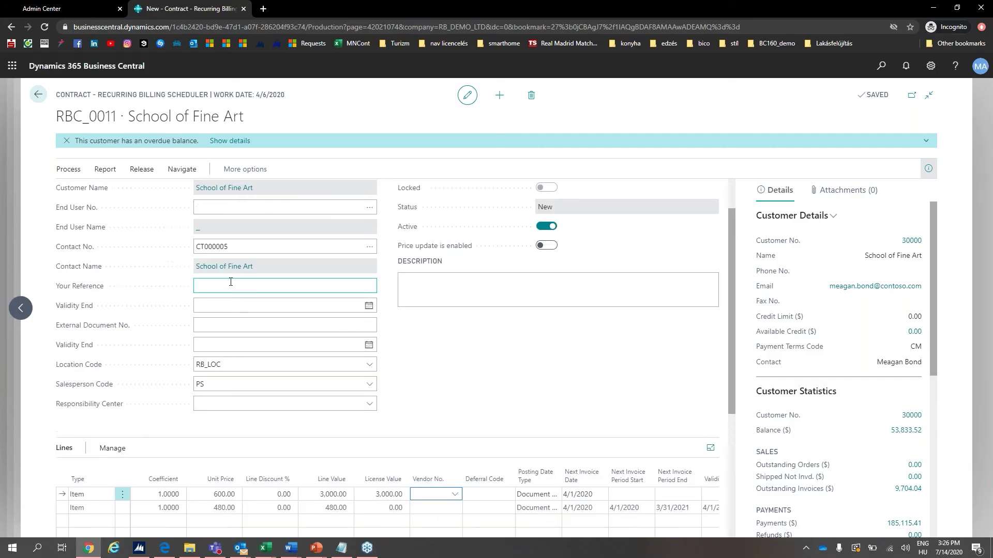
pyautogui.click(141, 169)
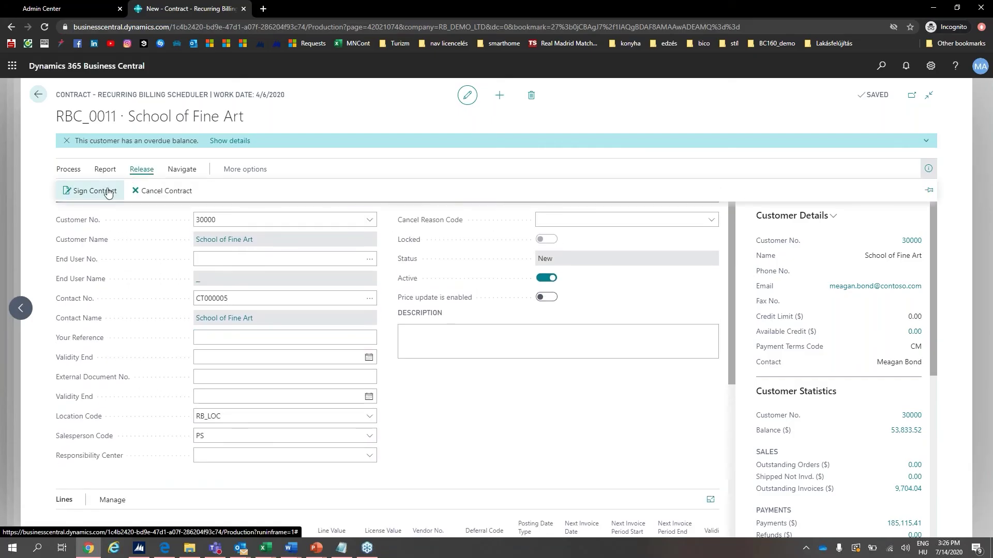
pyautogui.click(99, 193)
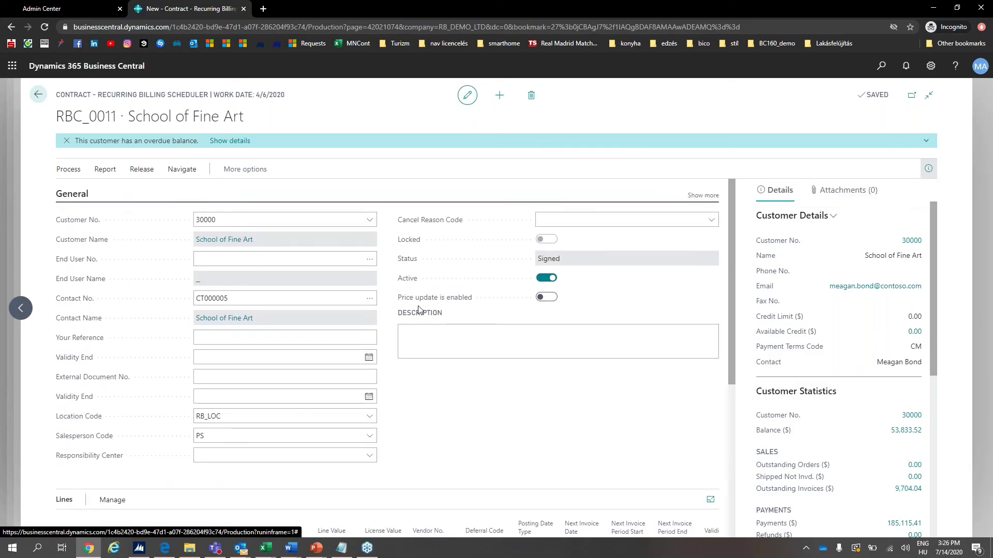
pyautogui.scroll(-1, 419, 309)
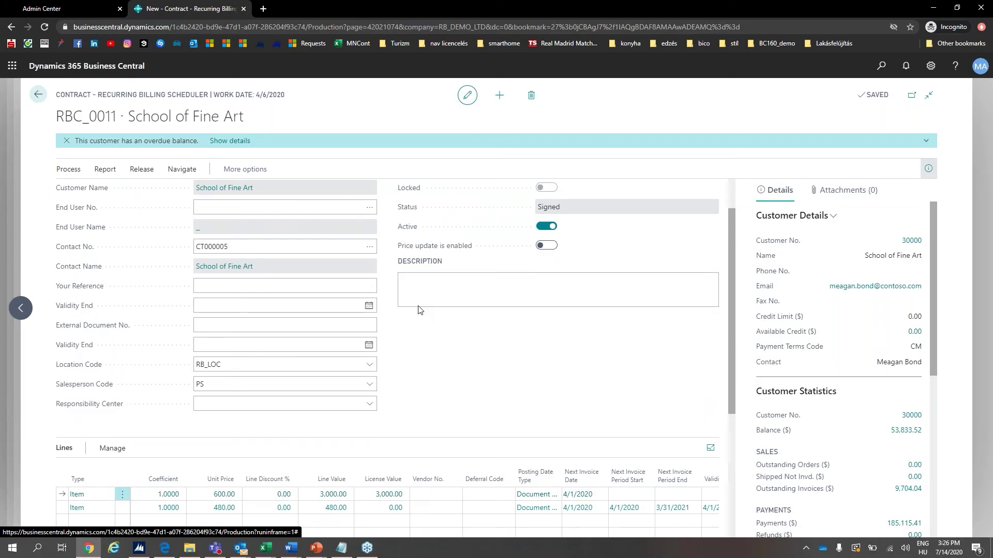
pyautogui.scroll(-1, 419, 309)
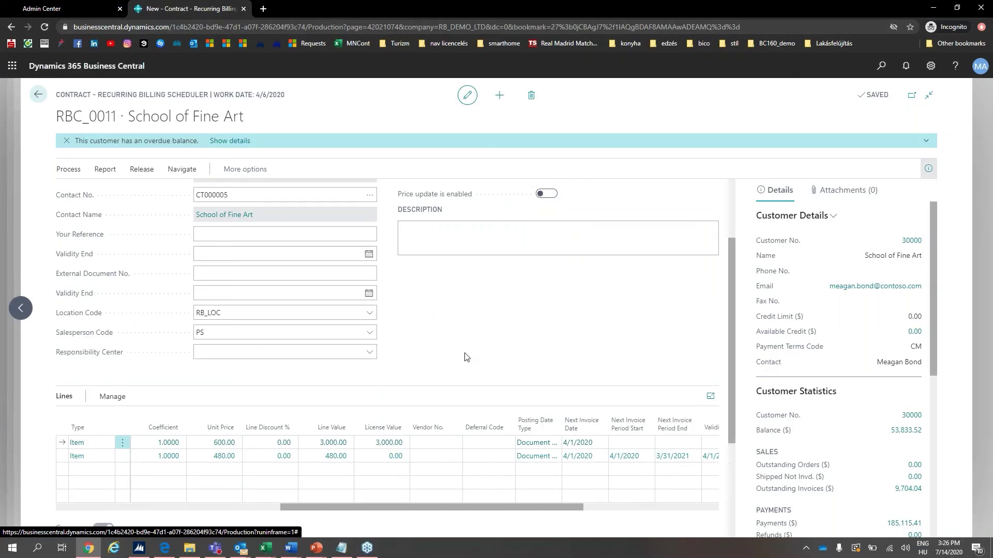
pyautogui.click(85, 455)
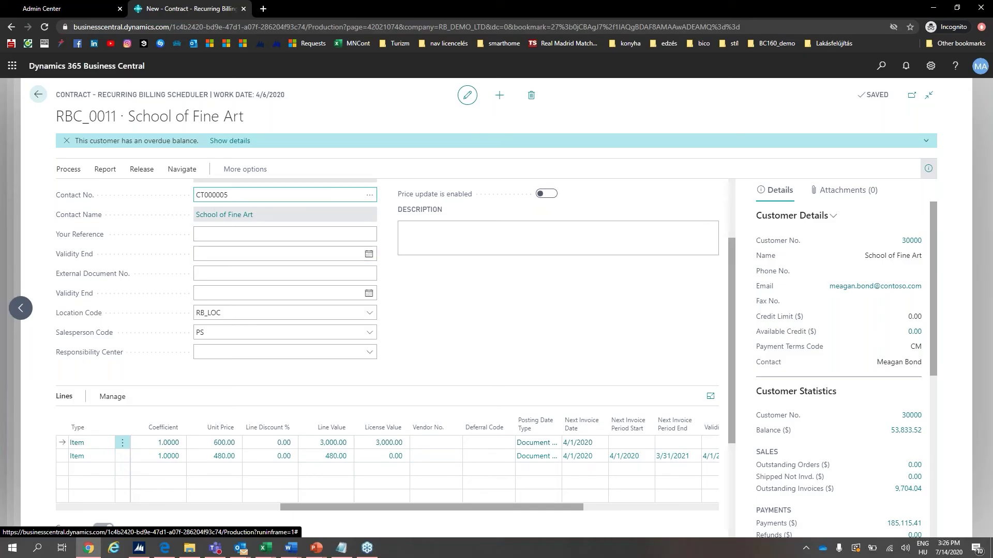
# Create the sales order from the signed School of Fine Art contract
pyautogui.click(70, 169)
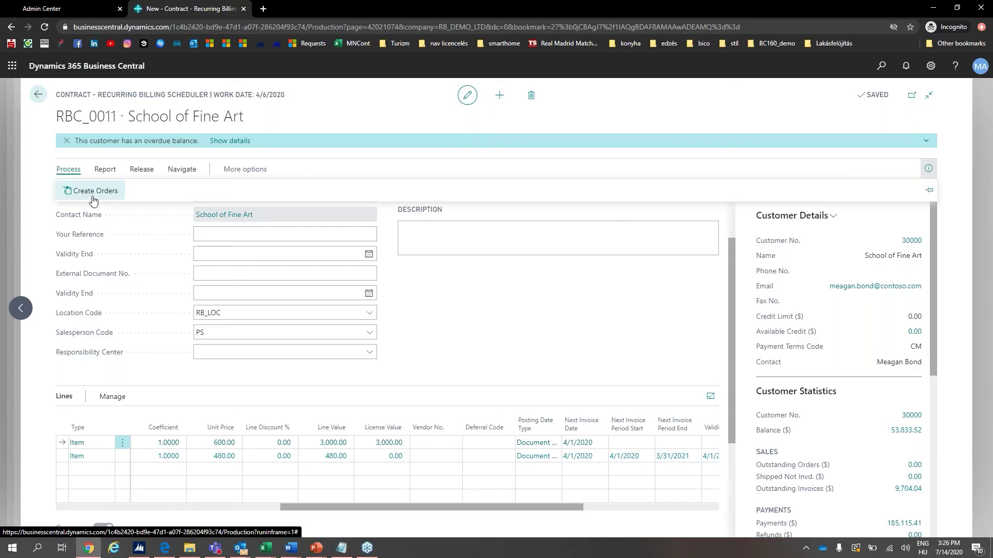
pyautogui.click(90, 192)
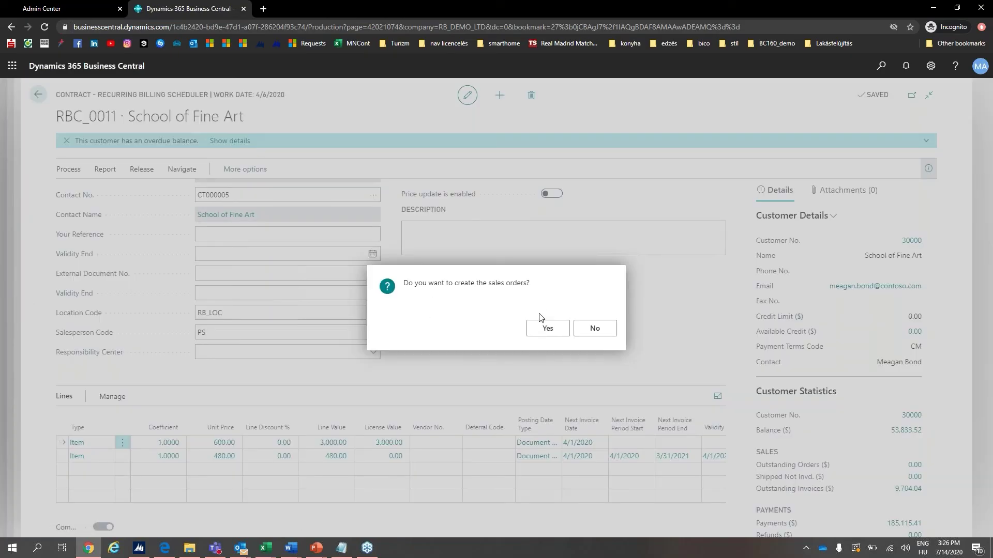
pyautogui.click(546, 329)
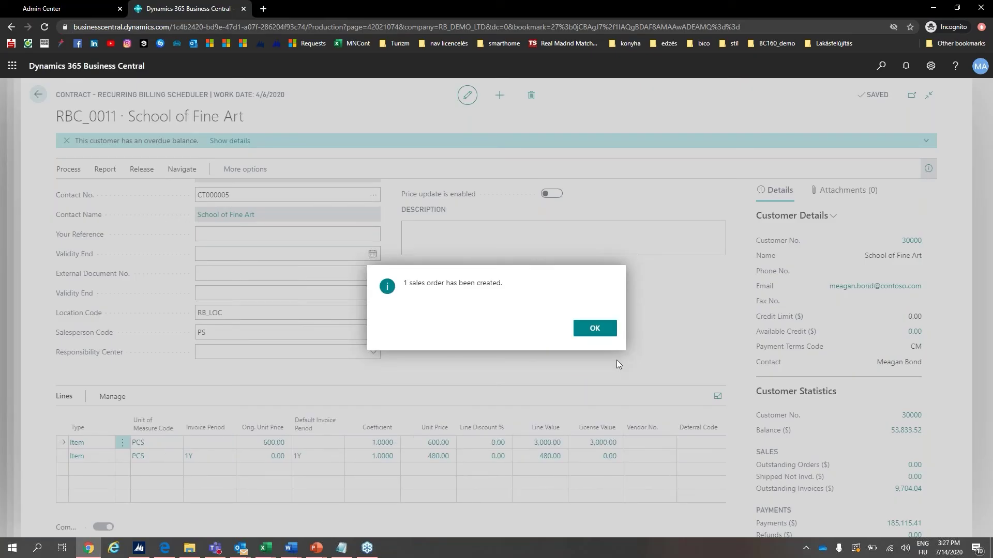
pyautogui.click(599, 332)
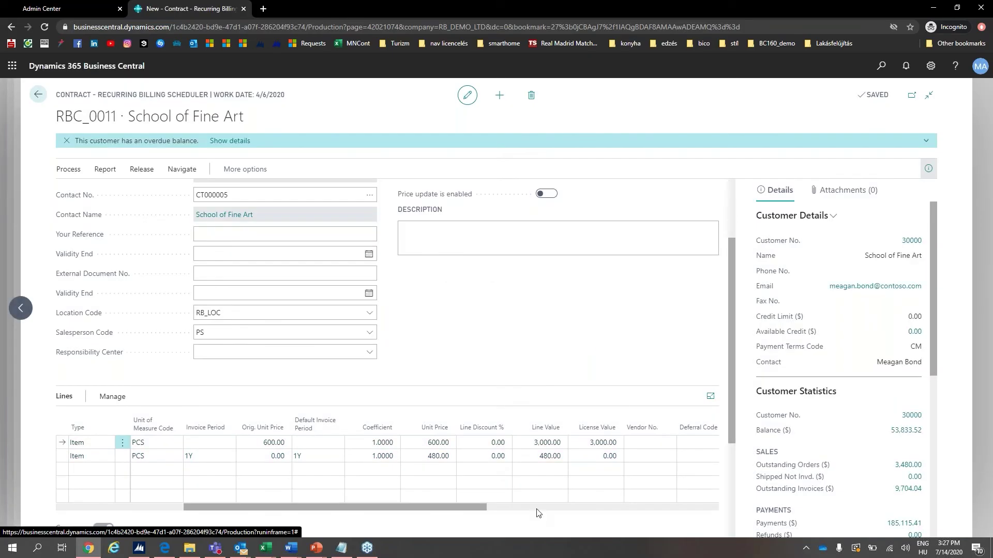
# Open the generated sales order from the MobileNAV line's Unposted to Date history and review its lines and amounts
pyautogui.moveTo(478, 507); pyautogui.dragTo(715, 499)
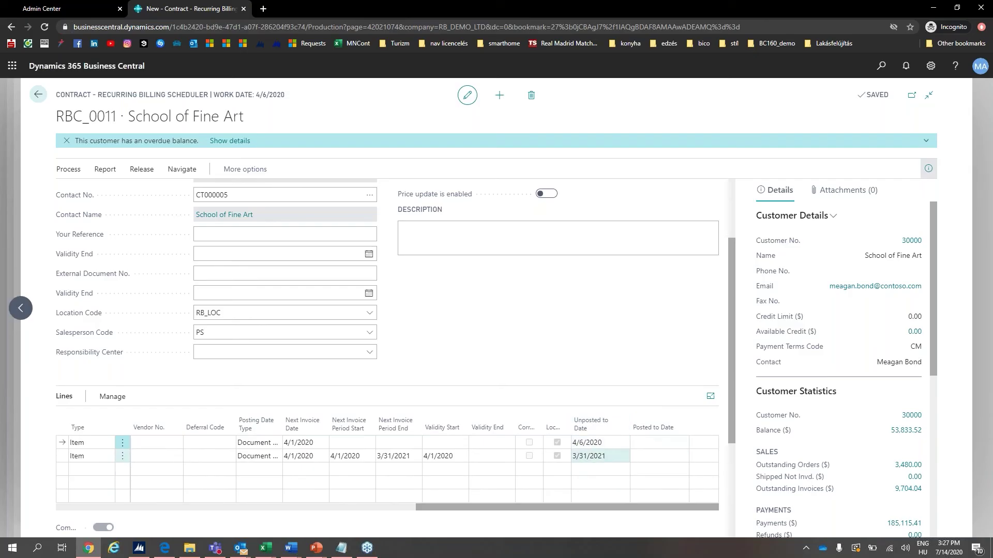
pyautogui.click(618, 445)
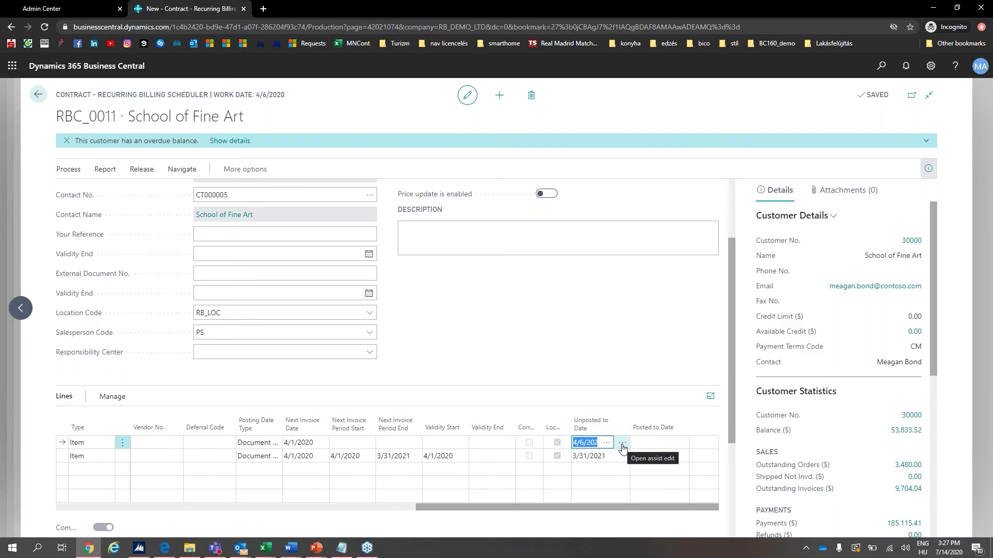
pyautogui.click(622, 444)
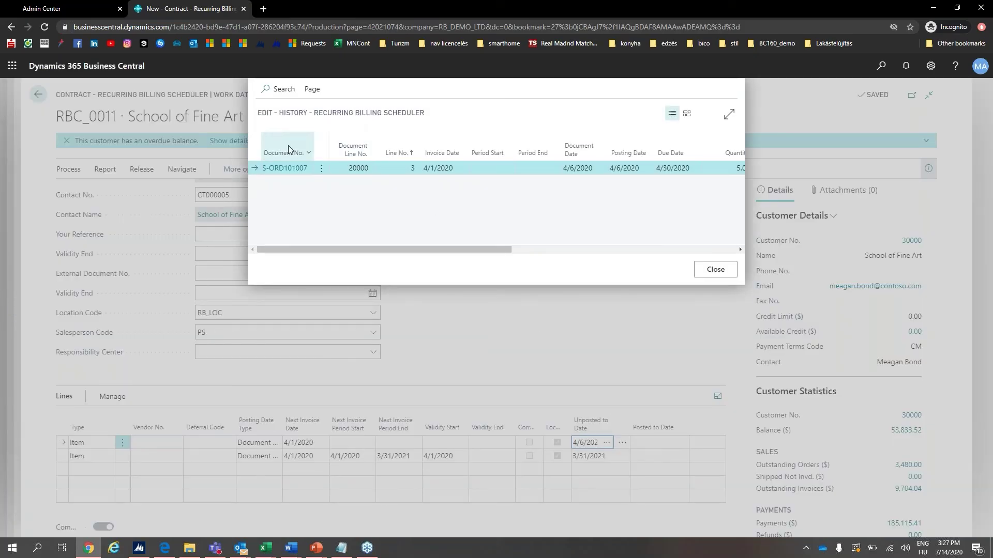
pyautogui.click(297, 173)
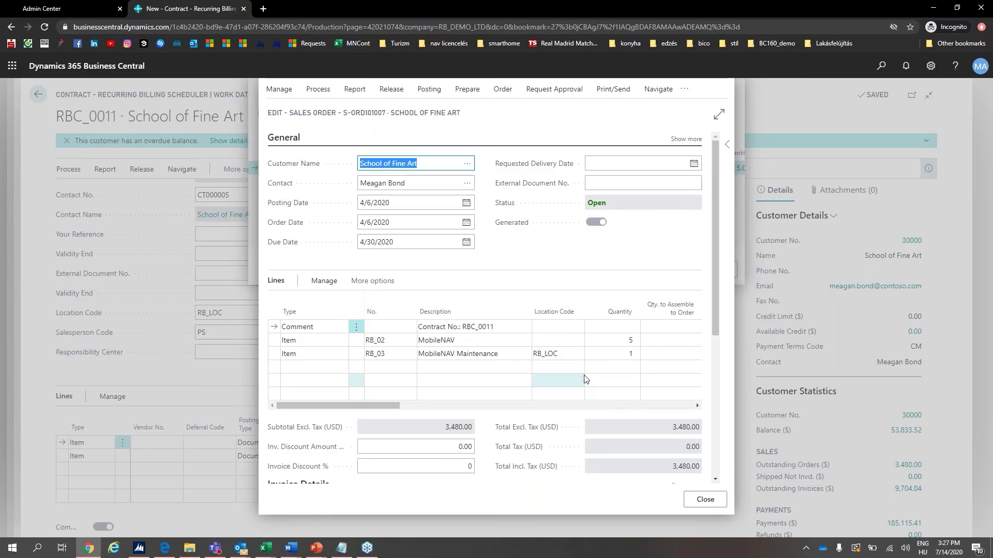
pyautogui.scroll(-1, 584, 380)
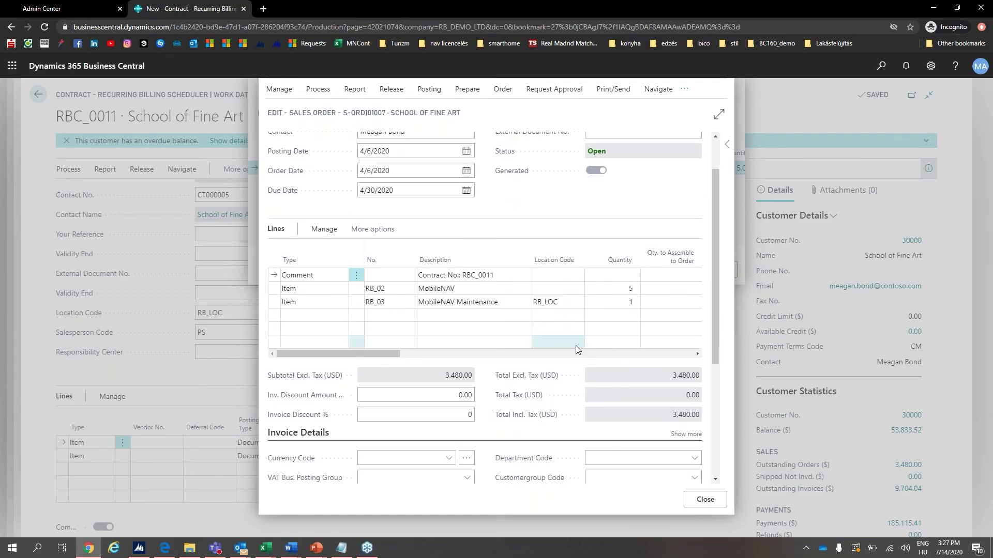
pyautogui.scroll(1, 577, 350)
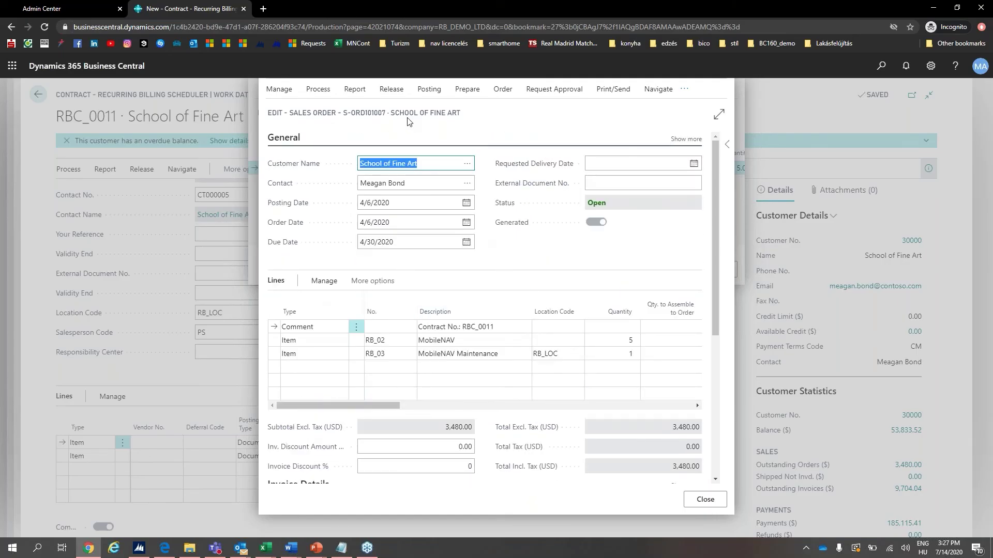
# Try to post the School of Fine Art sales order with the Ship and Invoice option
pyautogui.click(429, 90)
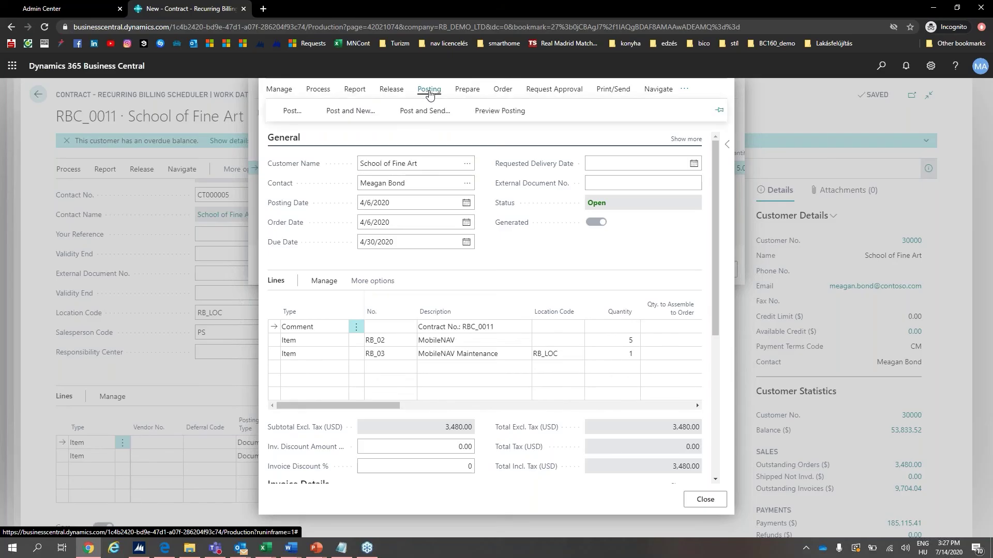
pyautogui.click(292, 111)
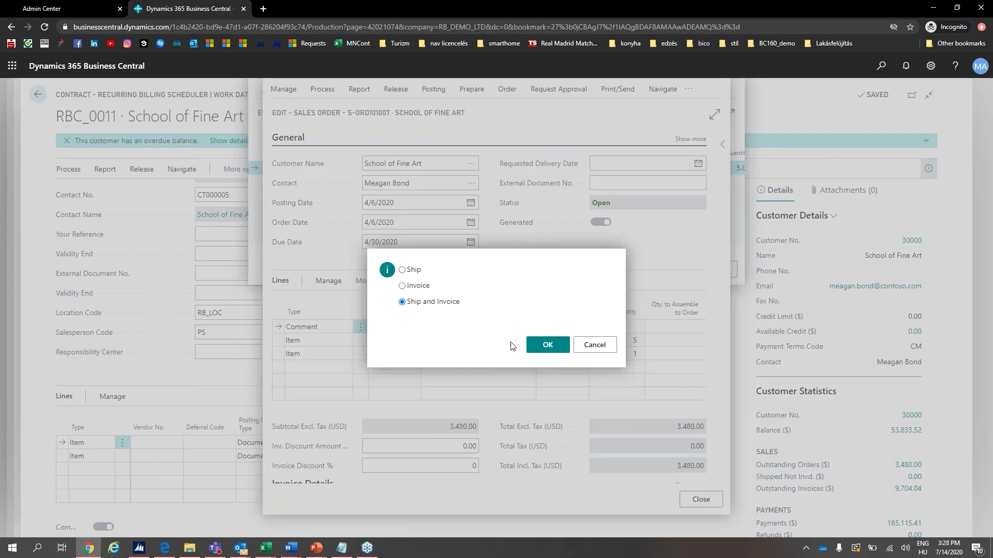
pyautogui.click(542, 348)
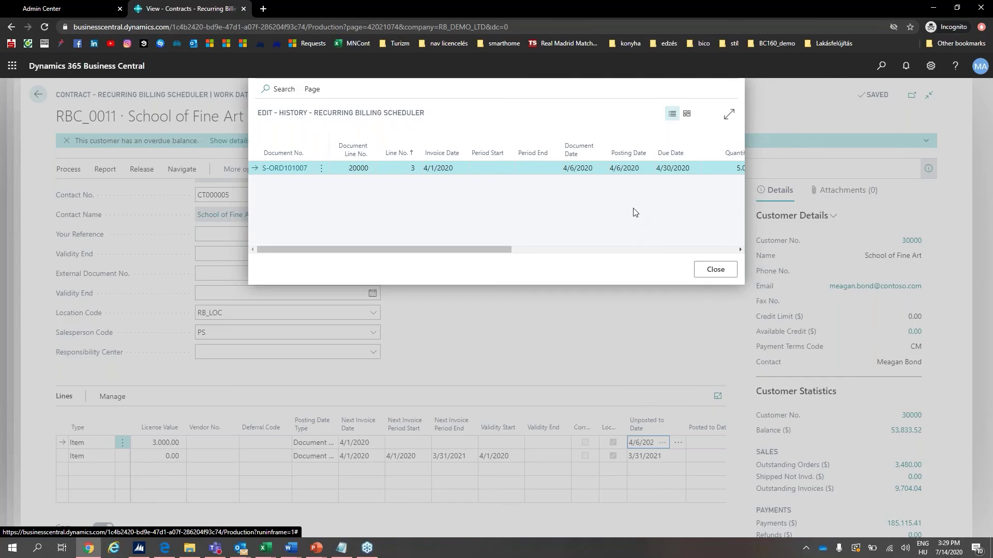
# Return to the contracts list and examine the address and invoicing settings on the Relecloud customer card
pyautogui.press('Escape')
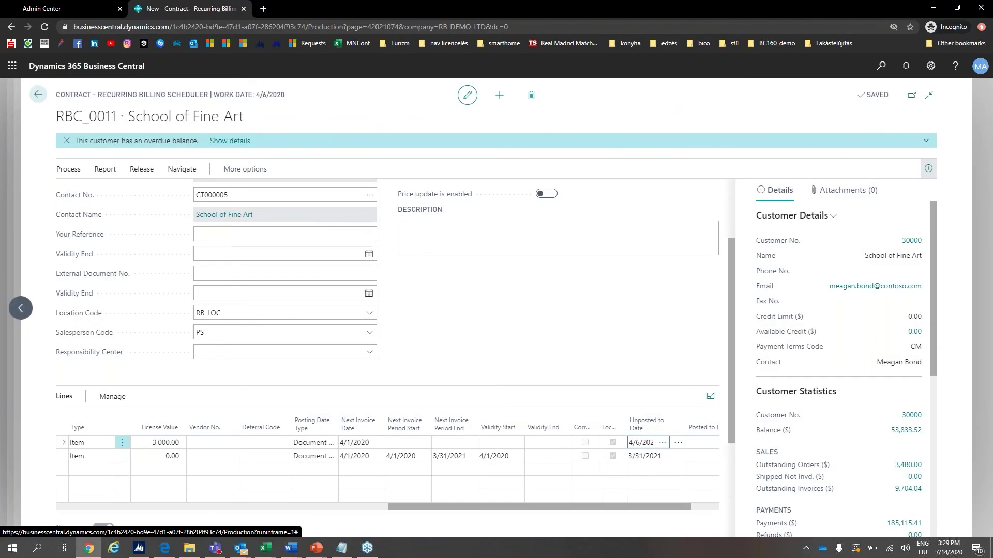
pyautogui.click(38, 94)
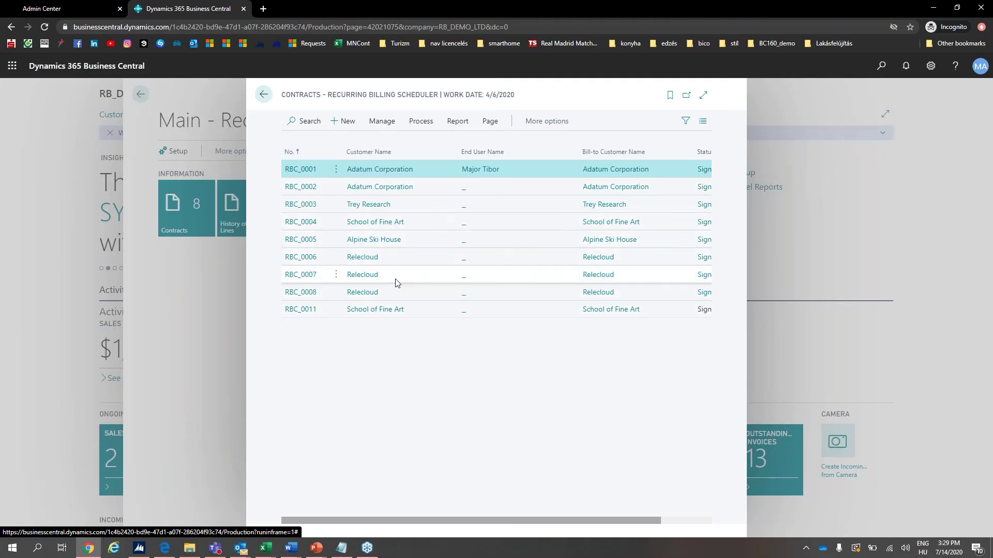
pyautogui.click(374, 259)
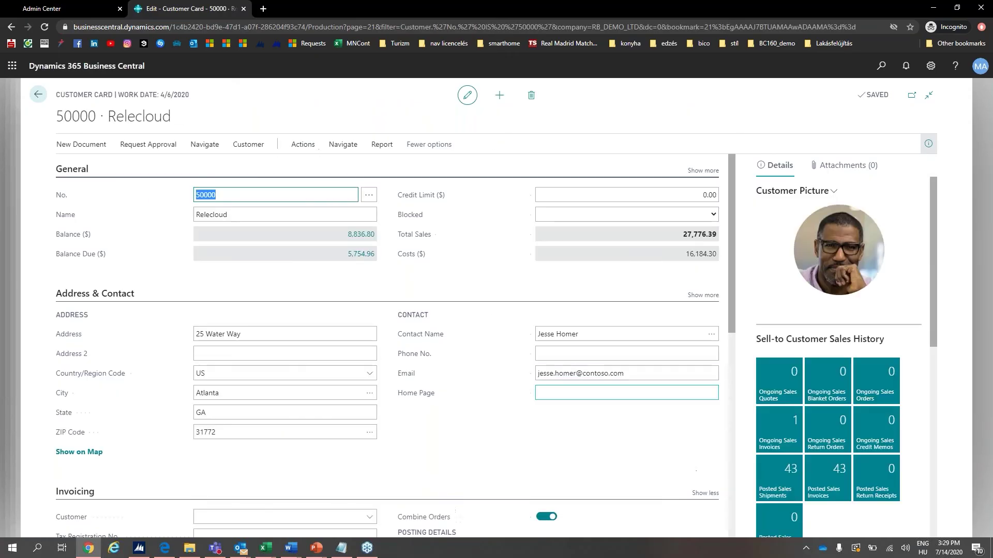
pyautogui.scroll(-2, 570, 377)
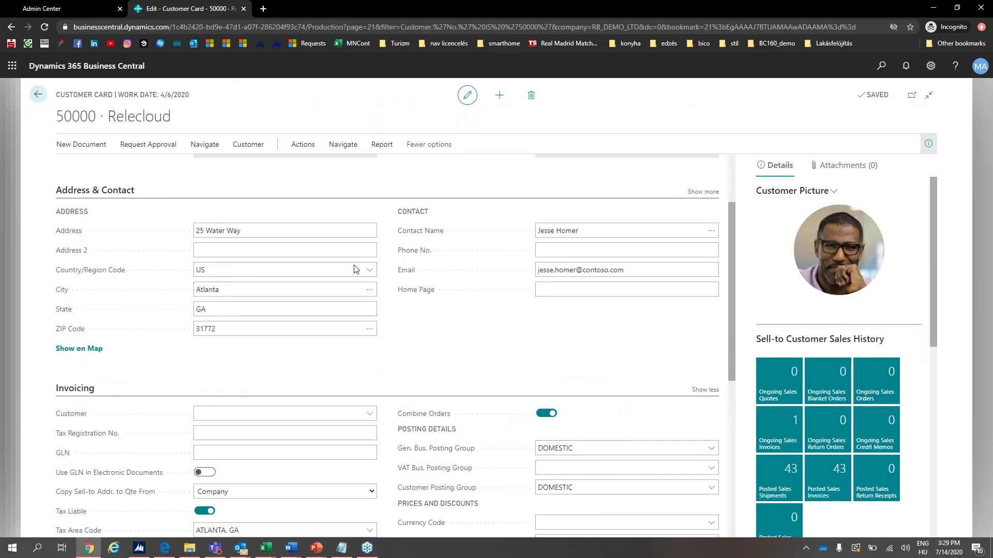
pyautogui.click(37, 94)
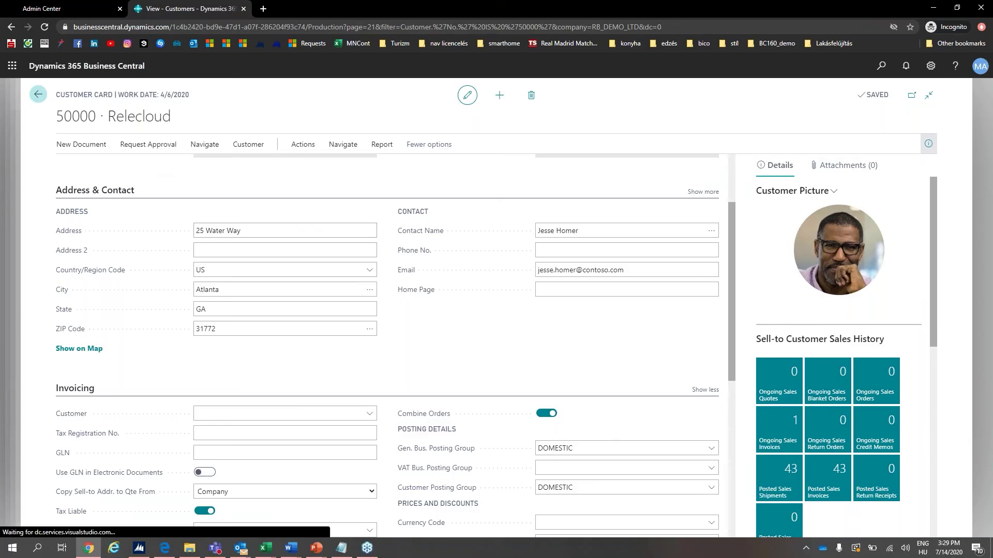
pyautogui.click(37, 95)
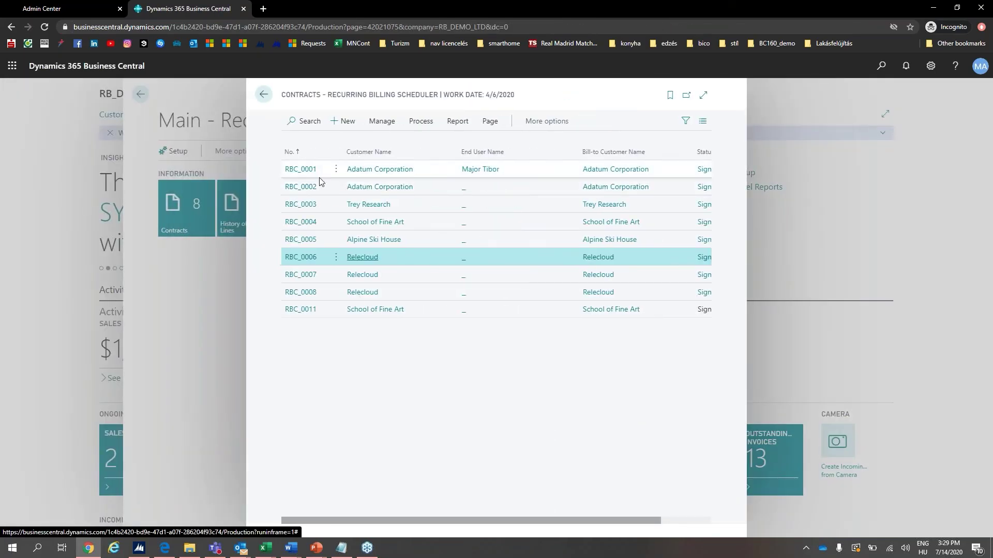
# Turn on multiple selection in the contracts list and select all contracts
pyautogui.click(334, 176)
pyautogui.click(335, 171)
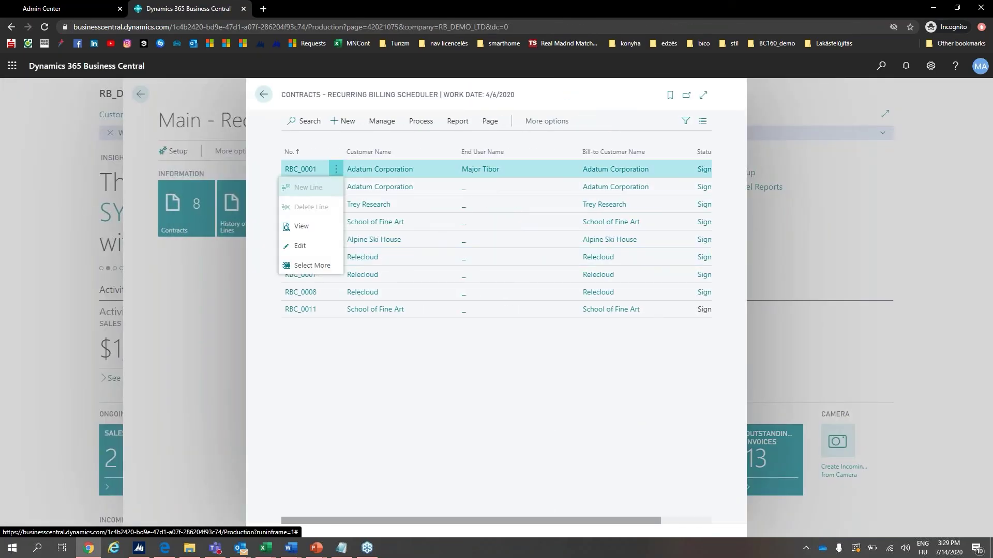
pyautogui.click(321, 265)
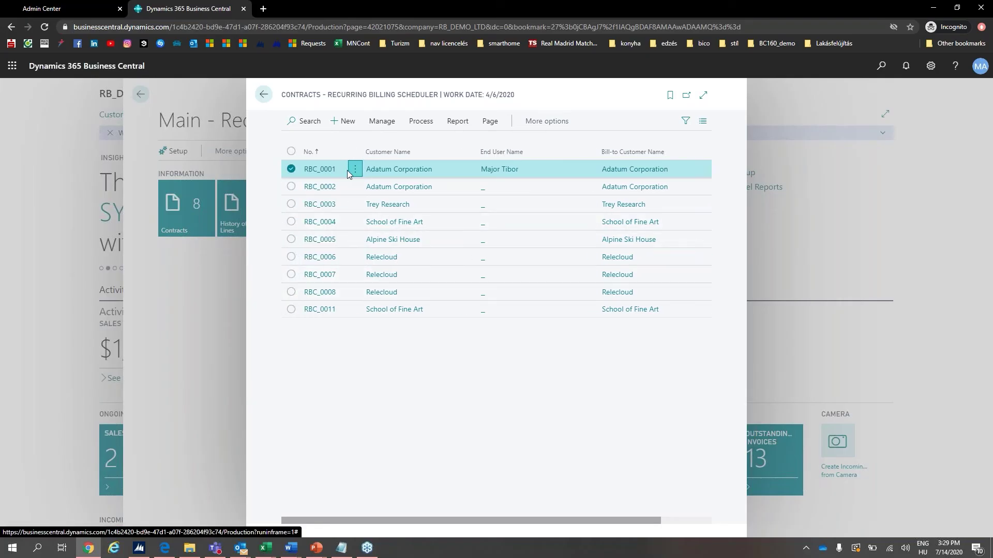
pyautogui.click(290, 154)
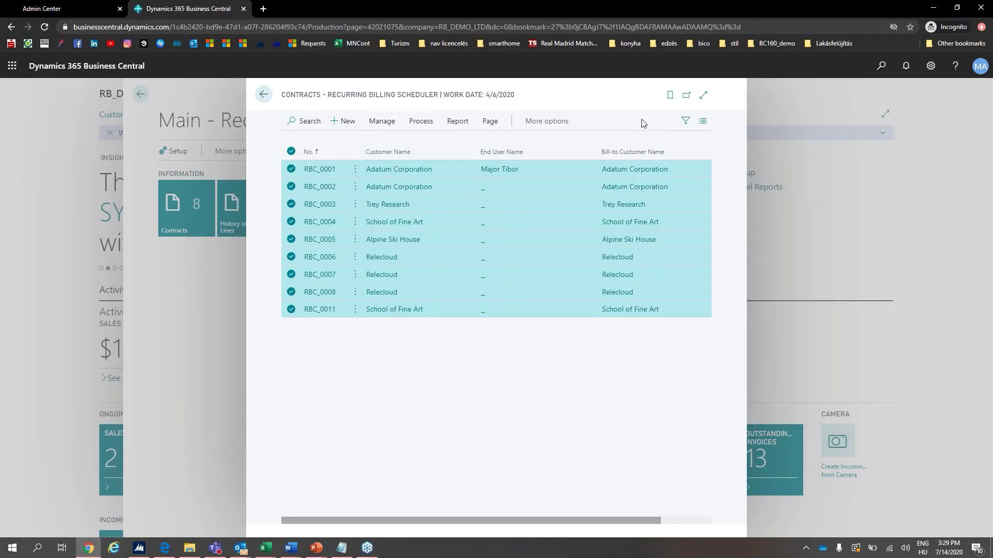
# Search for the Sales Orders list, check its open orders and return to the contracts list
pyautogui.hotkey('alt', 'q')
pyautogui.write('sal ord')
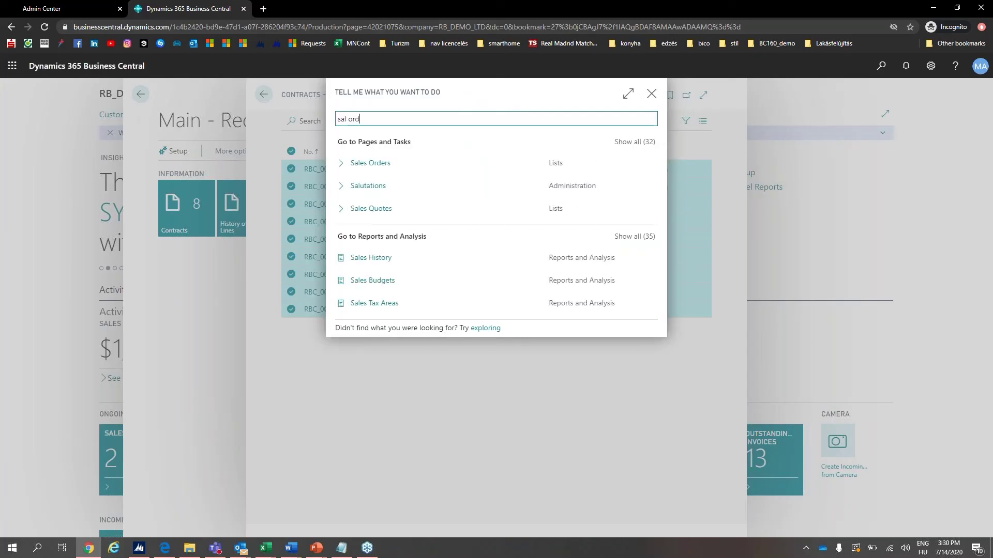
pyautogui.click(379, 166)
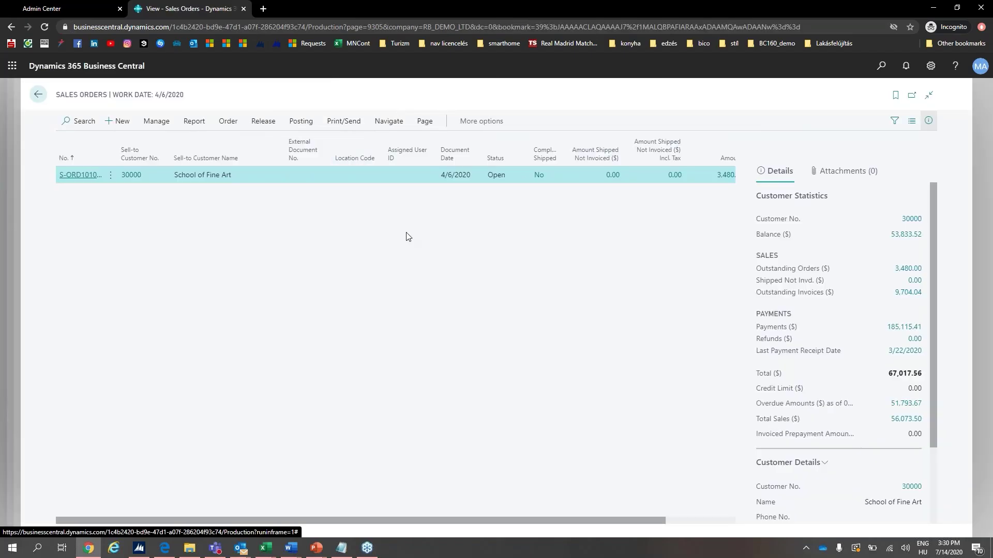
pyautogui.click(39, 98)
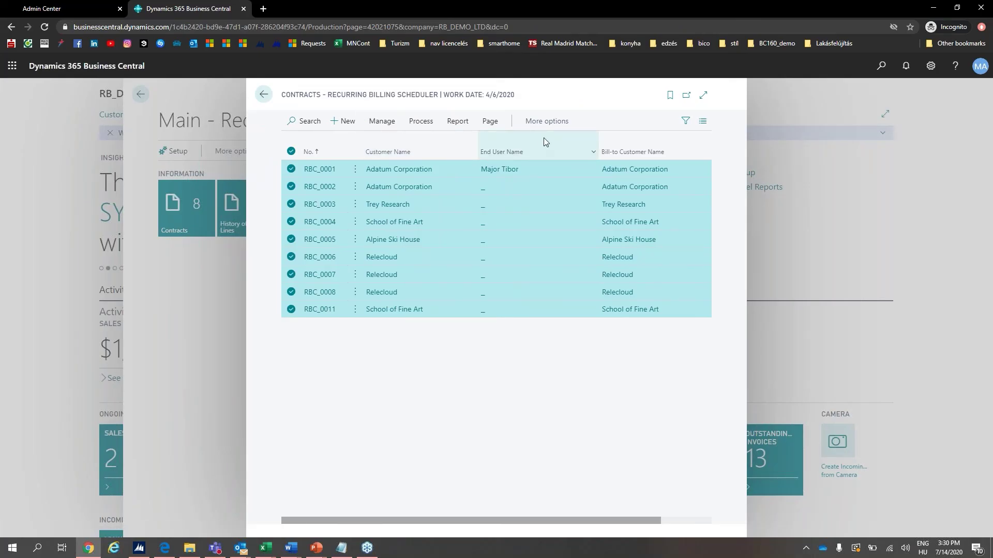
# Create the sales orders for all selected contracts in one batch and confirm the creation
pyautogui.click(421, 122)
pyautogui.click(343, 144)
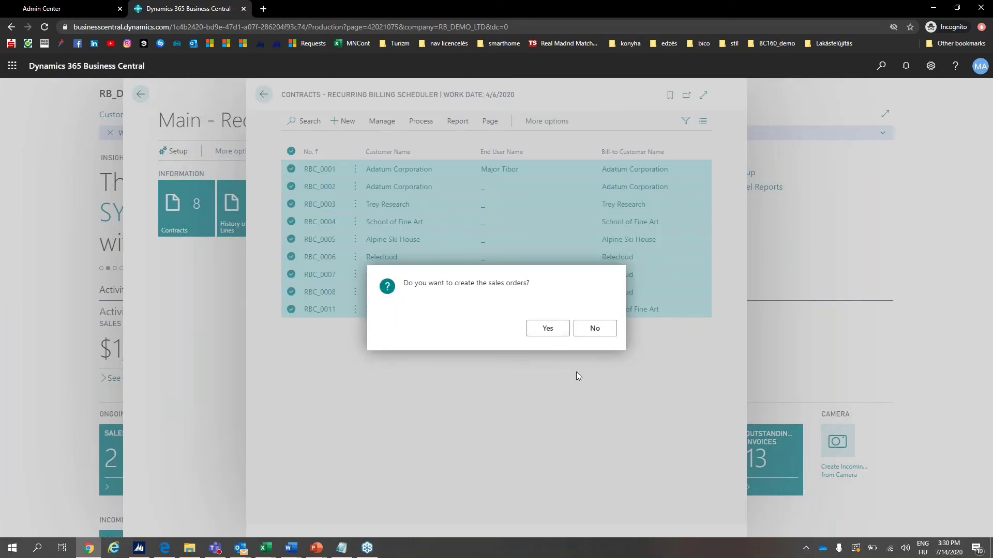
pyautogui.press('Return')
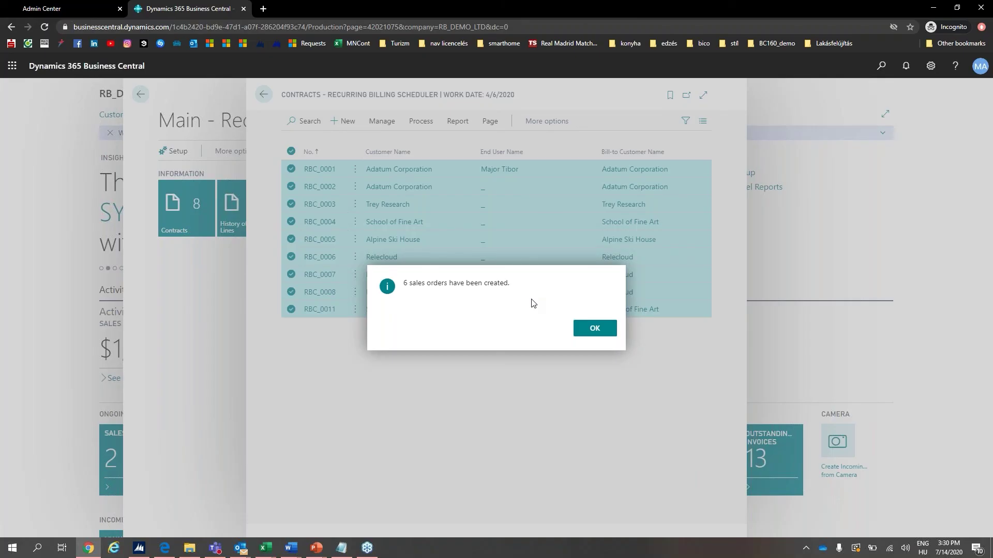
pyautogui.click(603, 333)
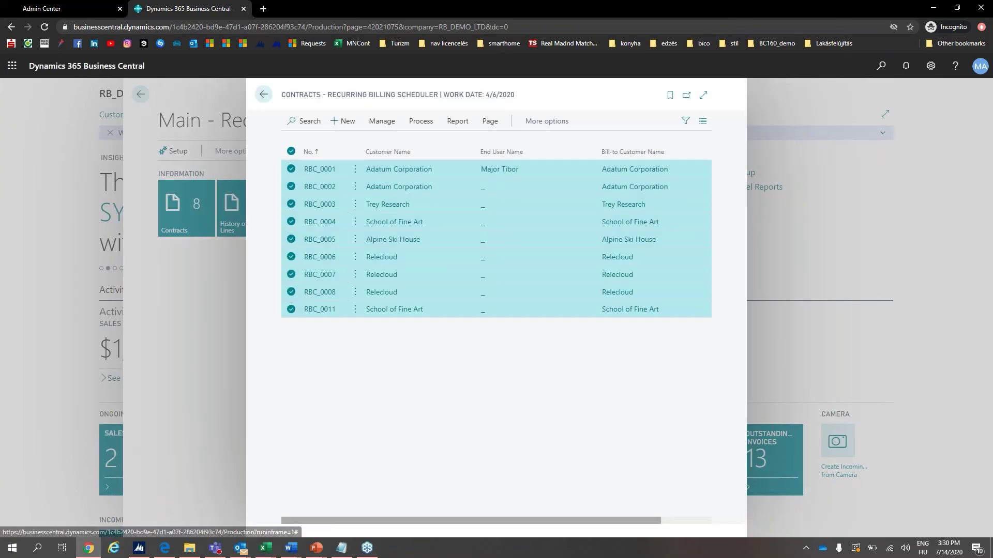
# Search for the Sales Orders list, examine the contract lines on the Relecloud order and return to the contracts list
pyautogui.hotkey('alt', 'q')
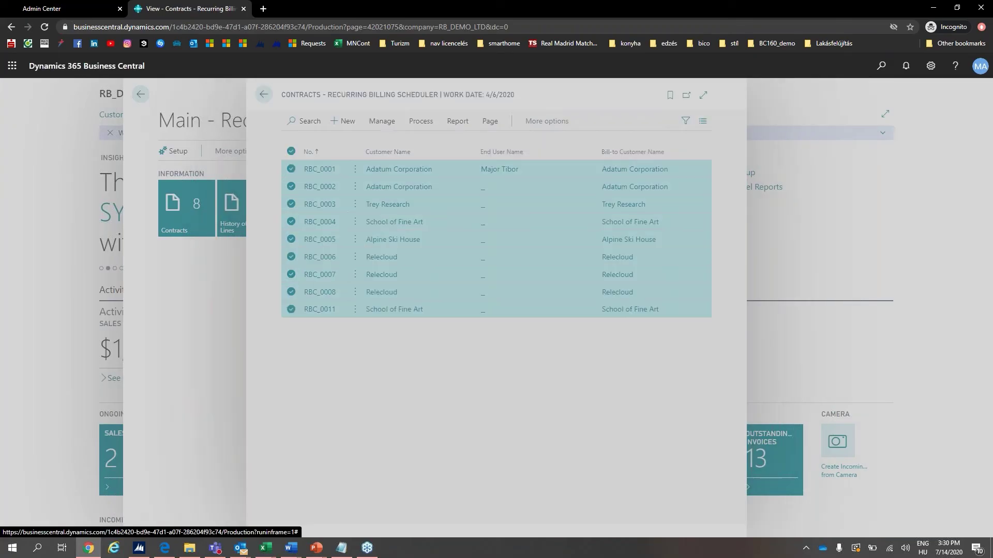
pyautogui.write('sal ord')
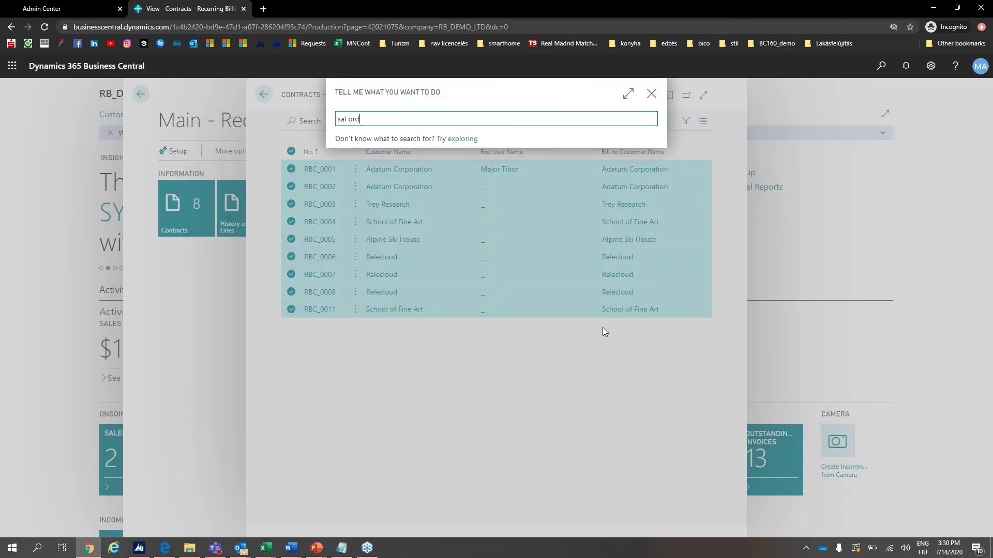
pyautogui.click(384, 168)
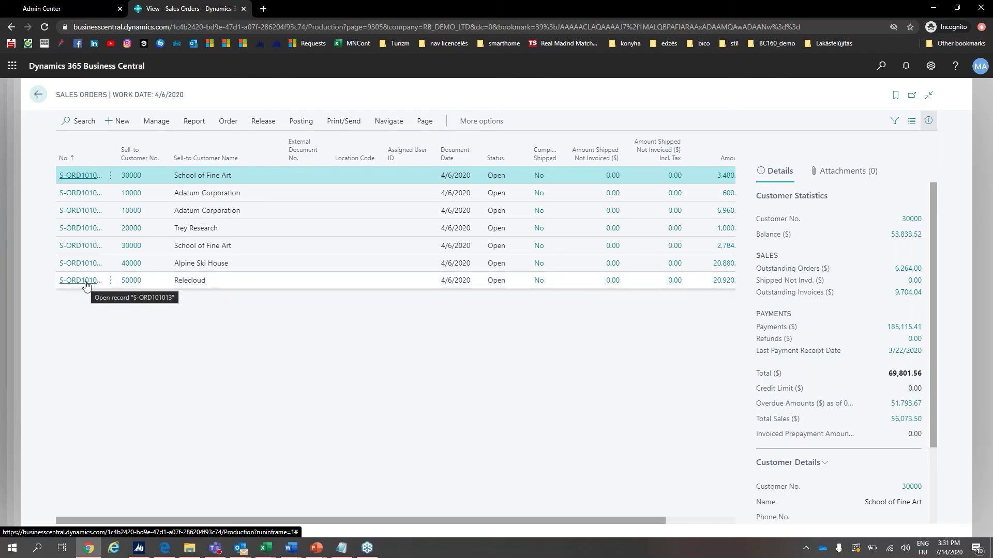
pyautogui.click(275, 285)
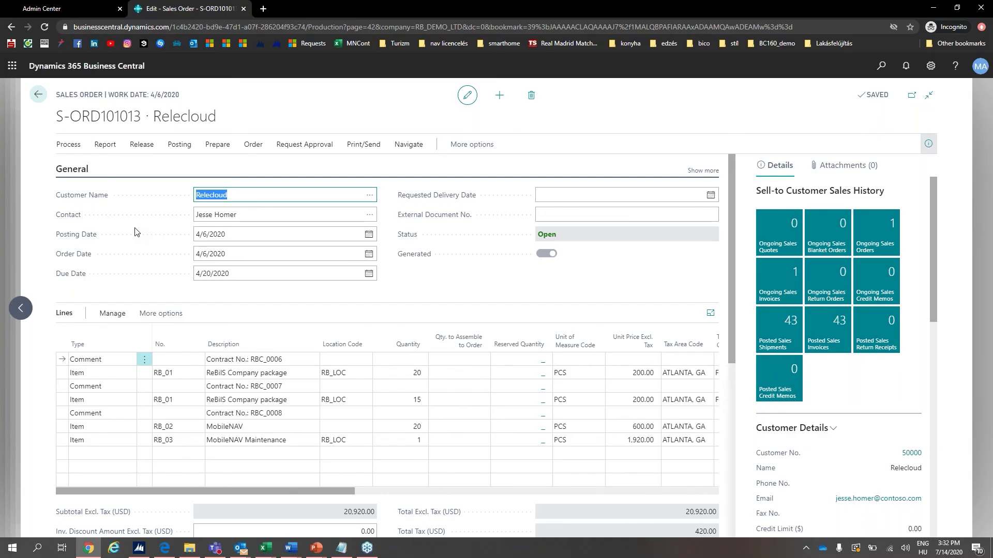
pyautogui.click(41, 100)
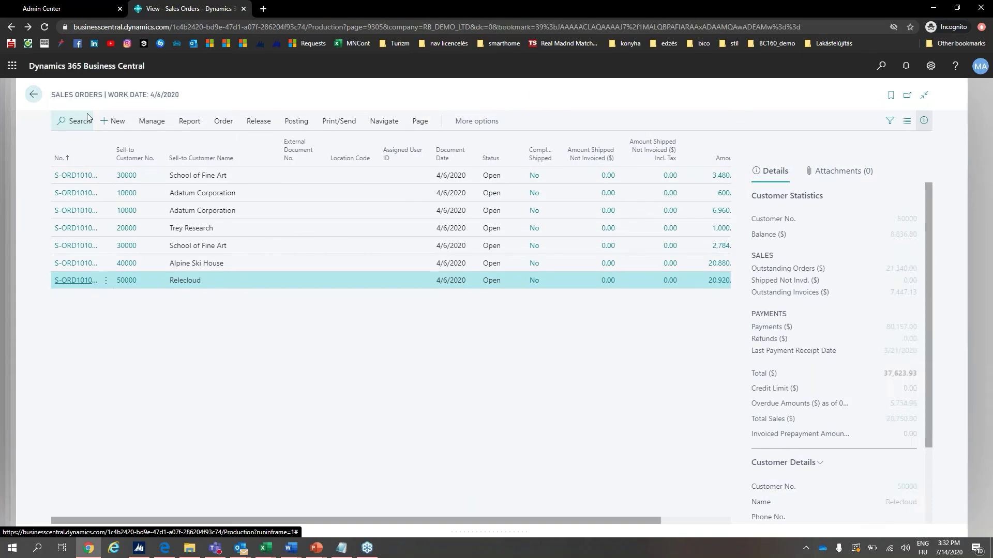
pyautogui.click(38, 94)
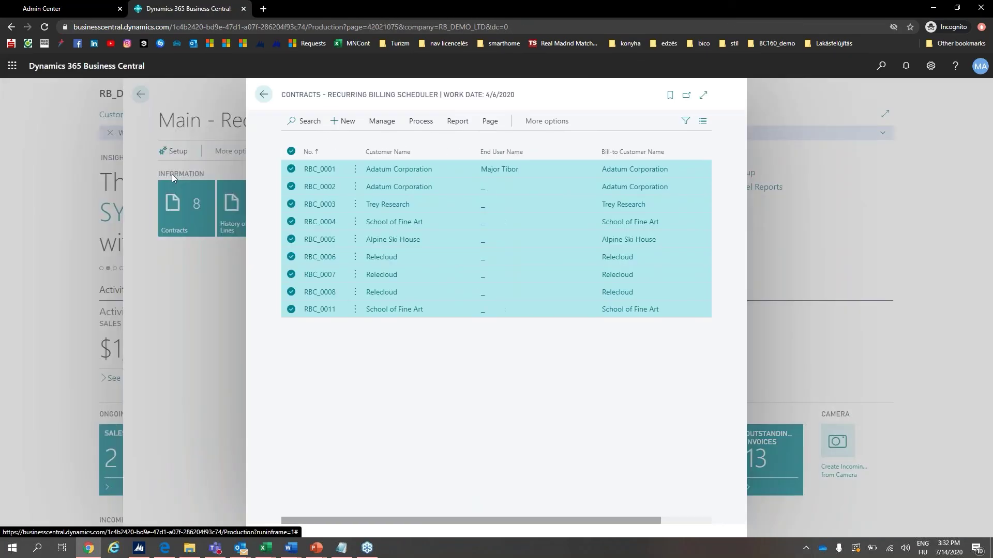
# Open Relecloud contract RBC_0006 and set its cancel reason code to EUL (End user left)
pyautogui.click(379, 258)
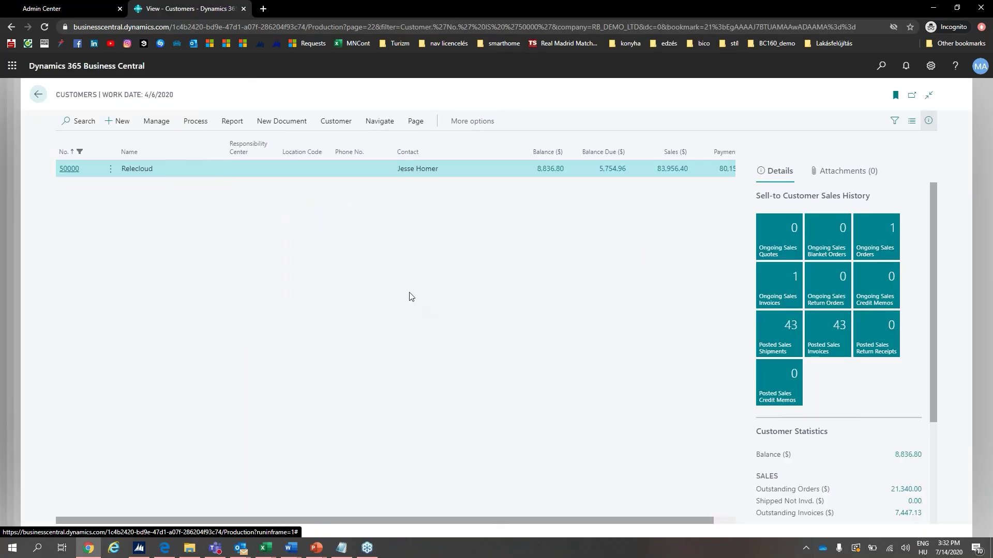
pyautogui.click(37, 95)
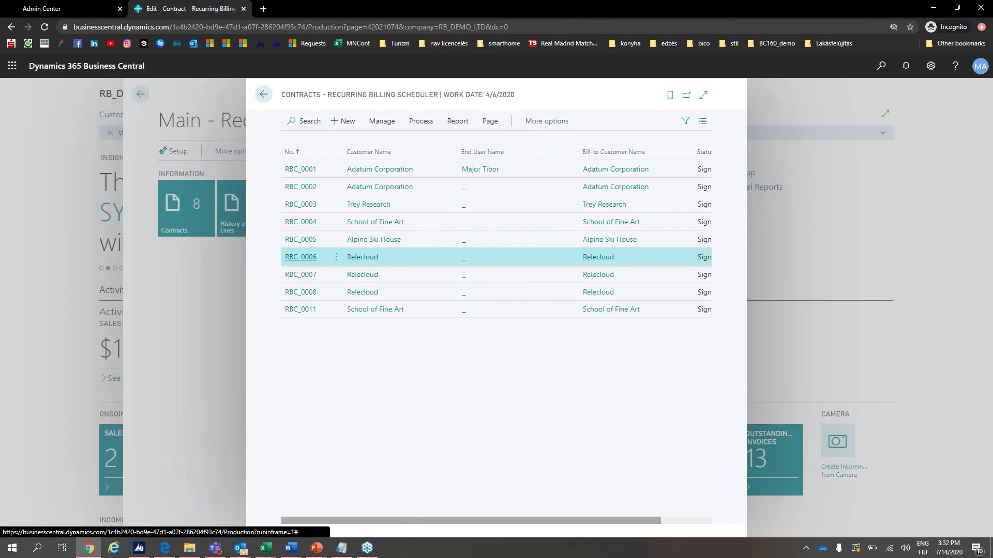
pyautogui.click(301, 257)
pyautogui.click(545, 318)
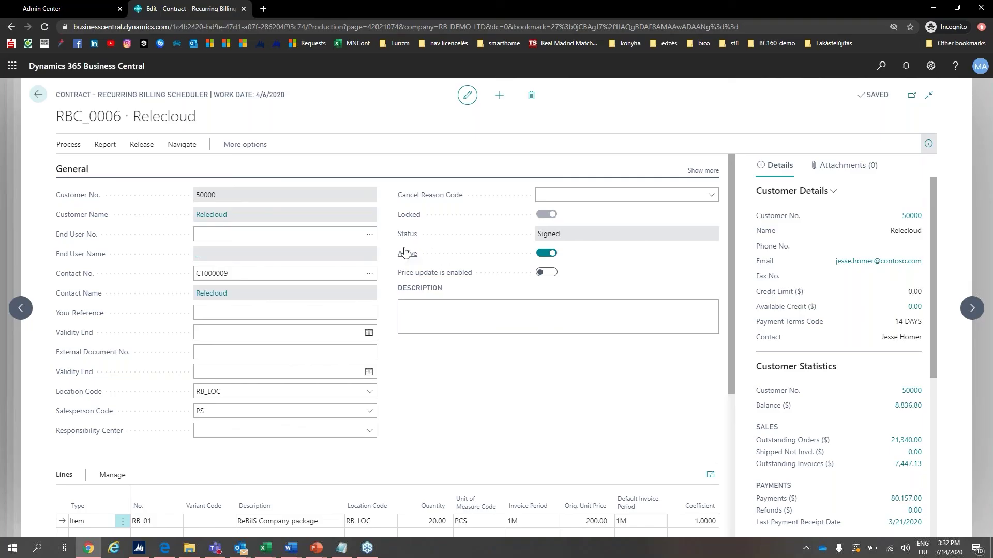
pyautogui.click(546, 253)
pyautogui.click(542, 256)
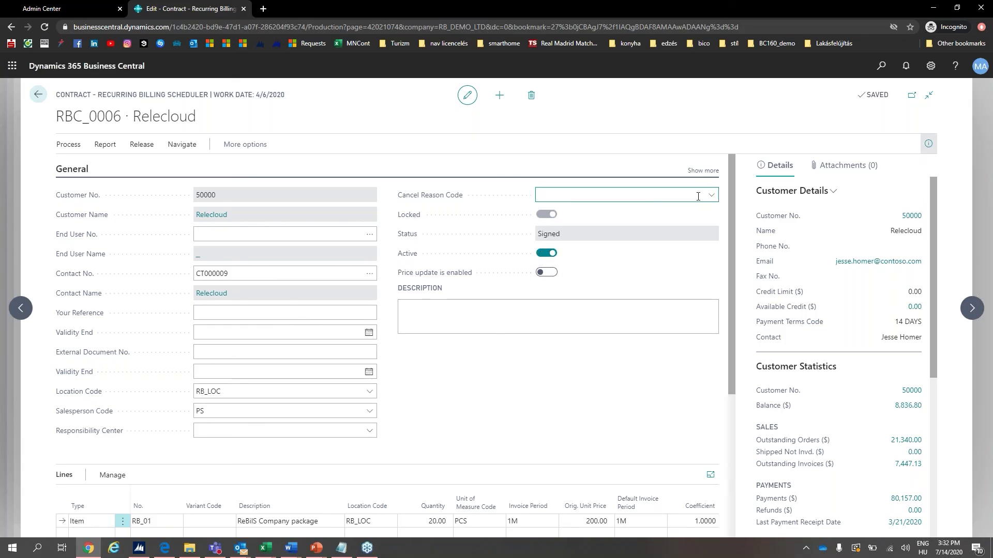
pyautogui.click(711, 195)
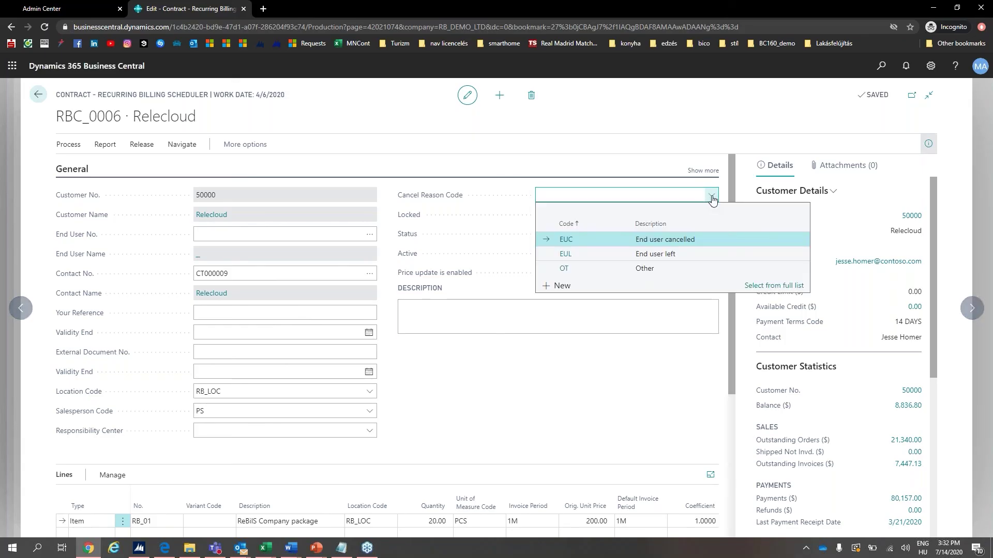
pyautogui.click(679, 254)
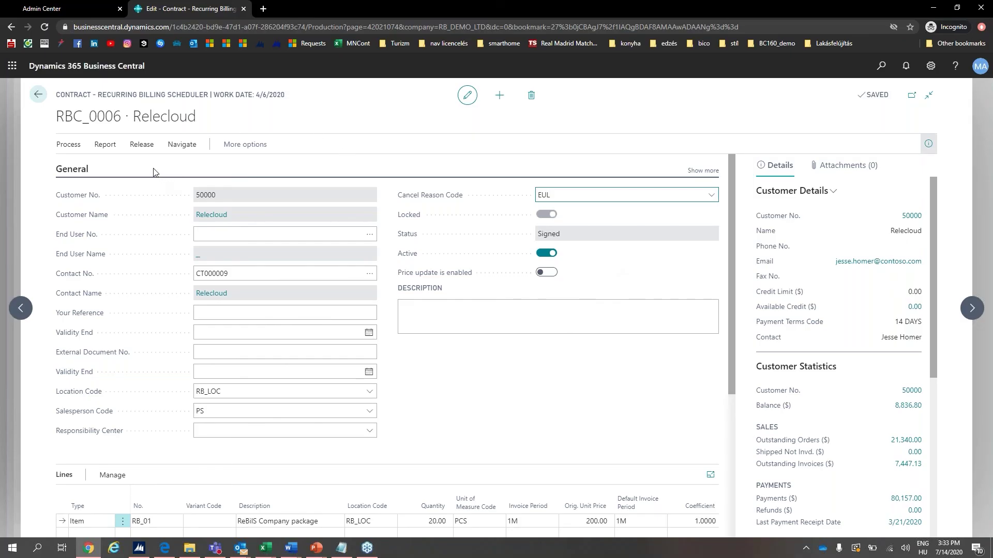
# Check the Cancel Contract option without running it, then leave the contract and return to the Recurring Billing Scheduler main page
pyautogui.click(141, 145)
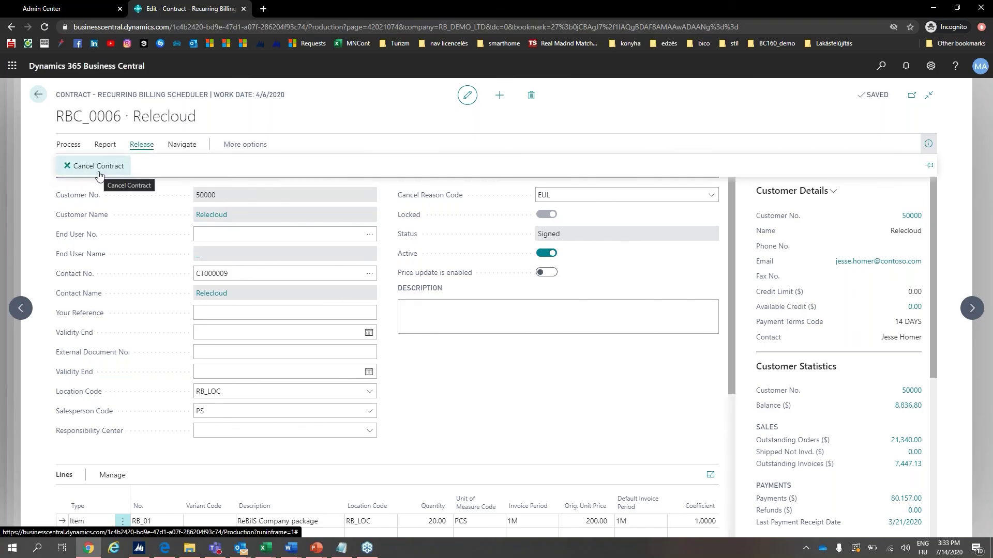
pyautogui.click(439, 321)
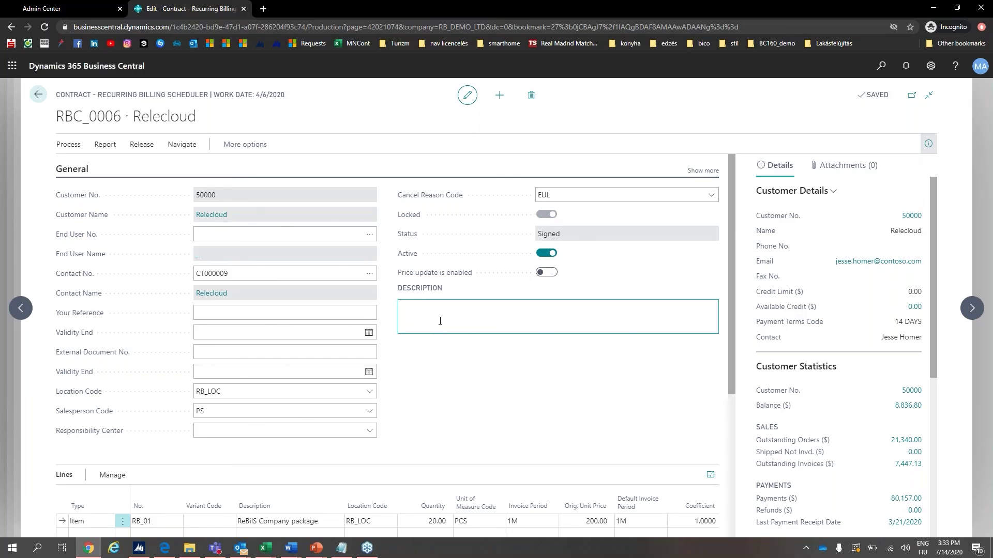
pyautogui.click(417, 293)
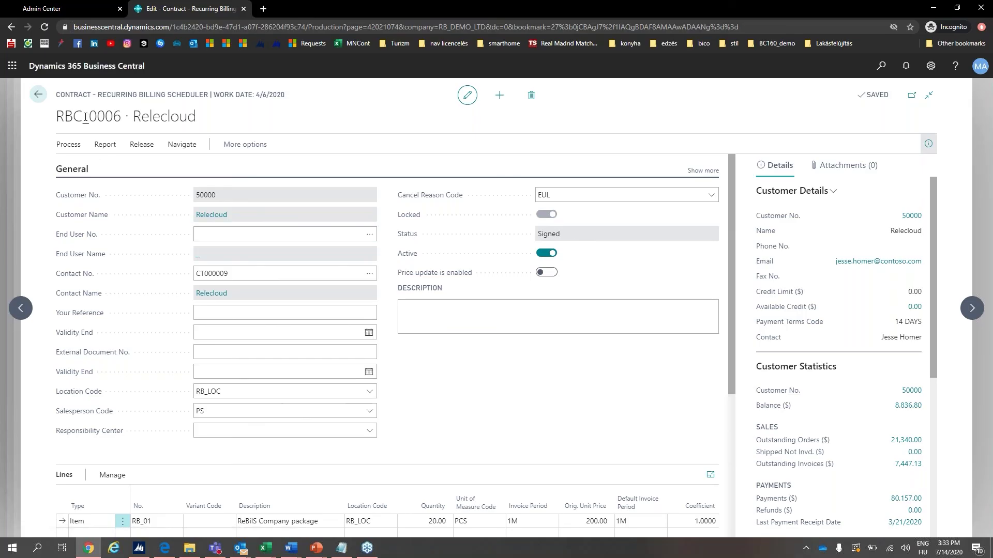
pyautogui.press('Escape')
pyautogui.press('Escape')
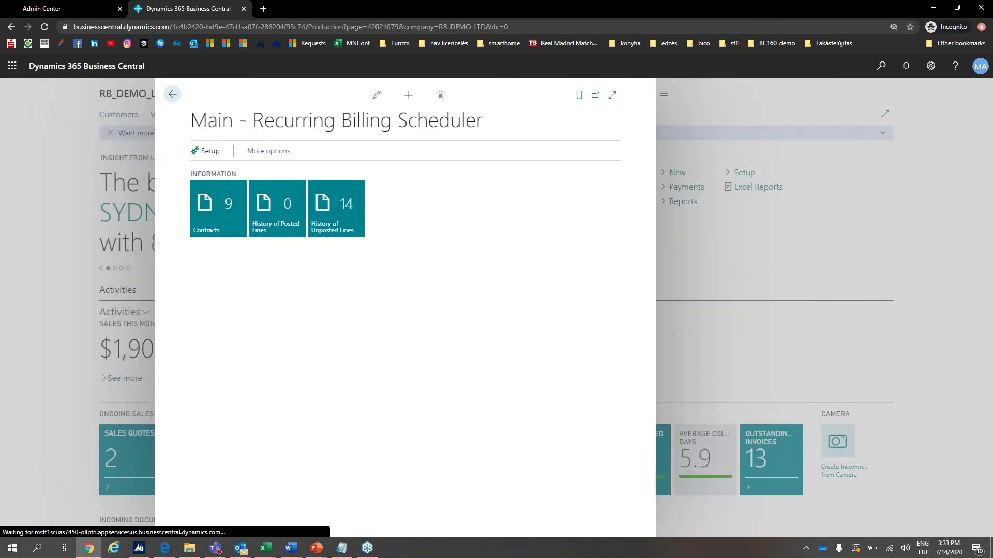